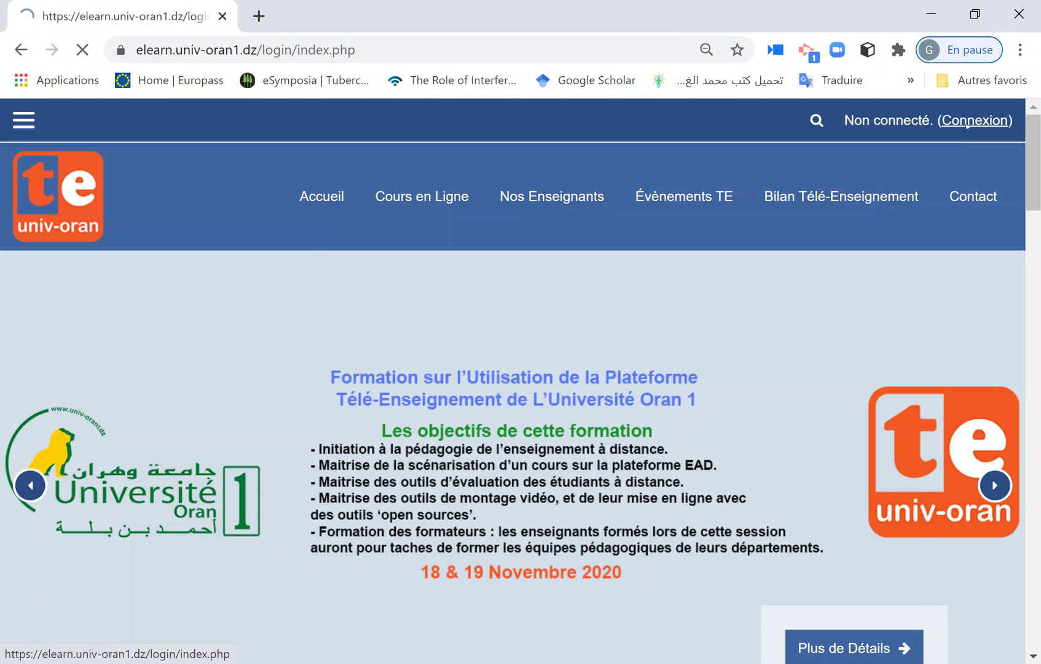
Log in to the tele-teaching platform and open the account's profile page
left_click(248, 505)
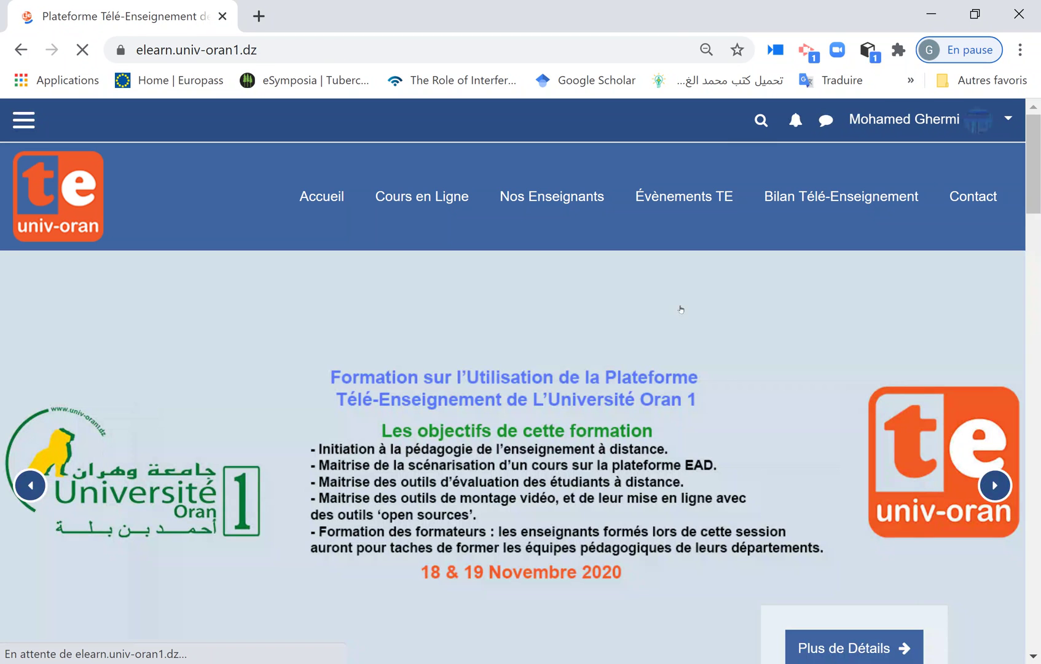
left_click(978, 120)
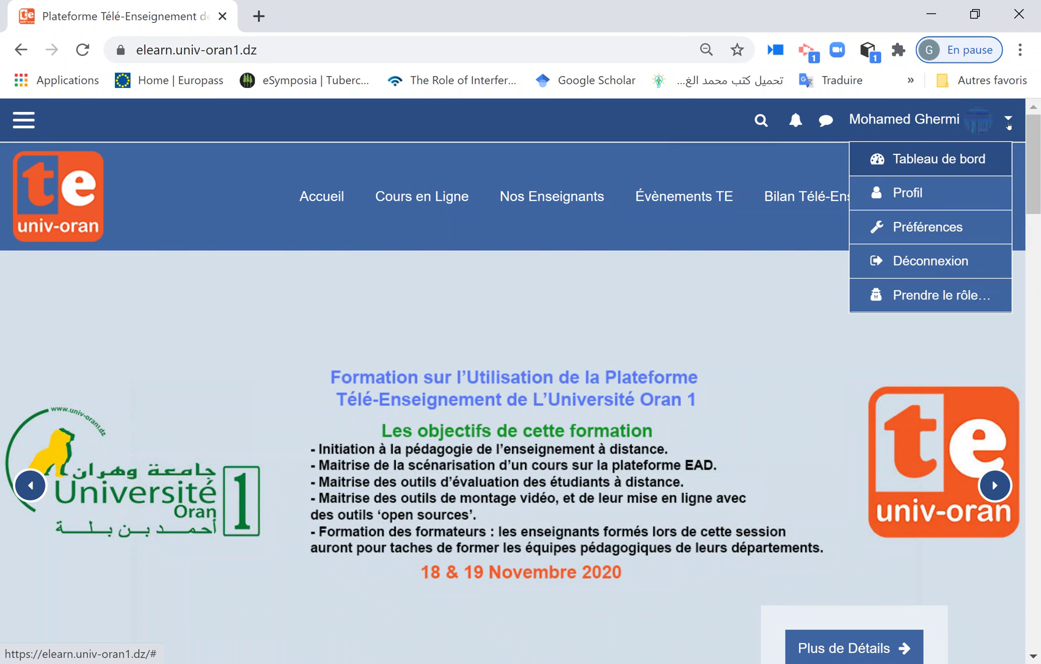
left_click(910, 193)
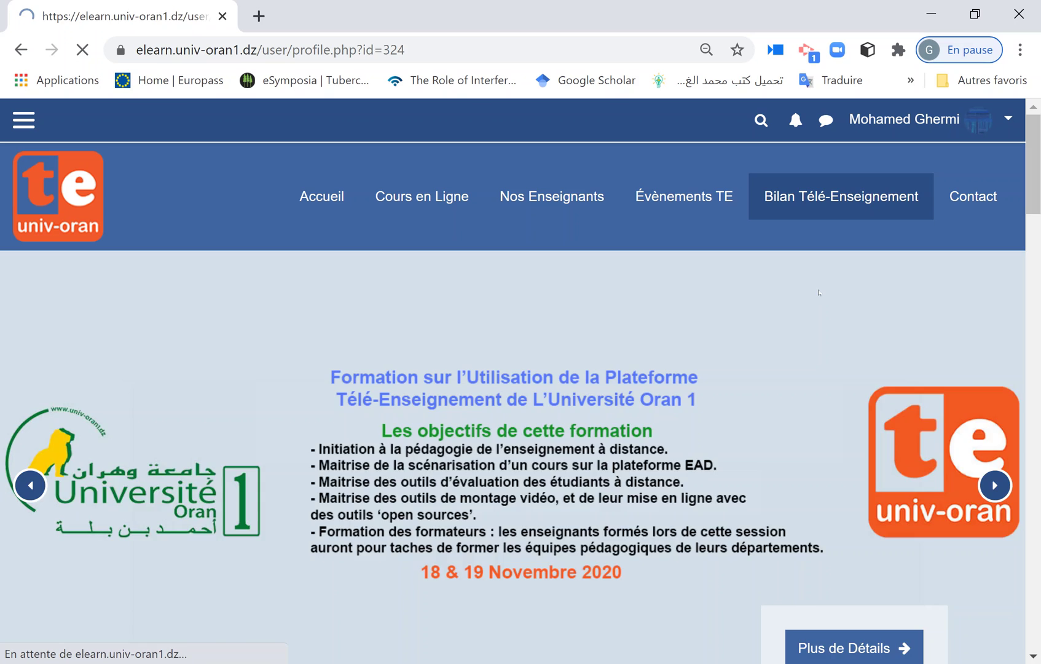
Open the Mes Cours list from the profile and start adding a new course
scroll(623, 214, "down", 6)
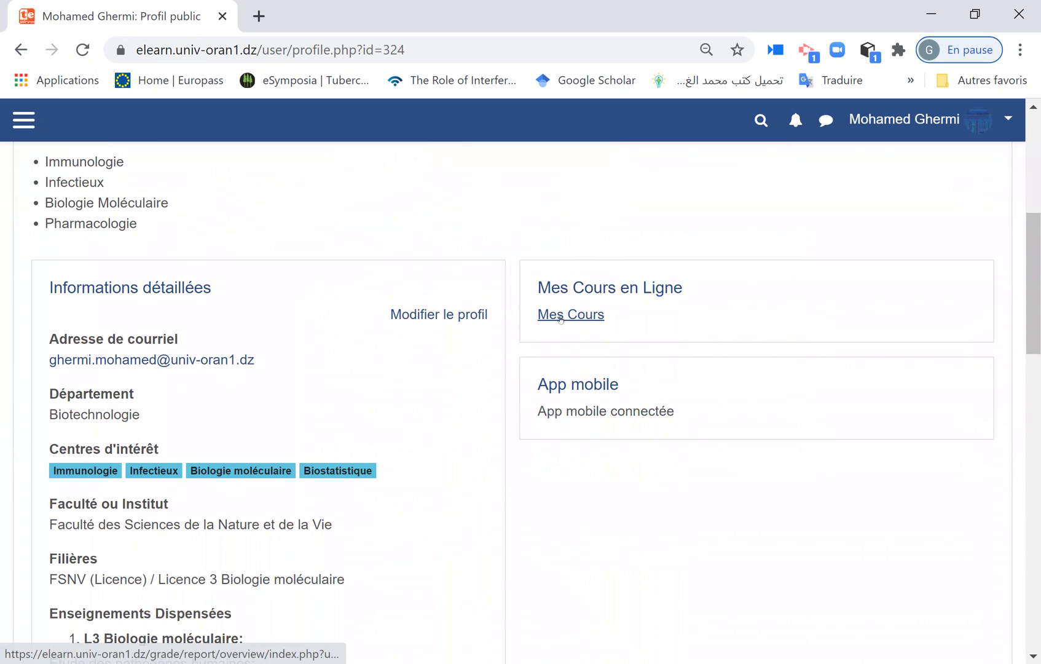
left_click(561, 318)
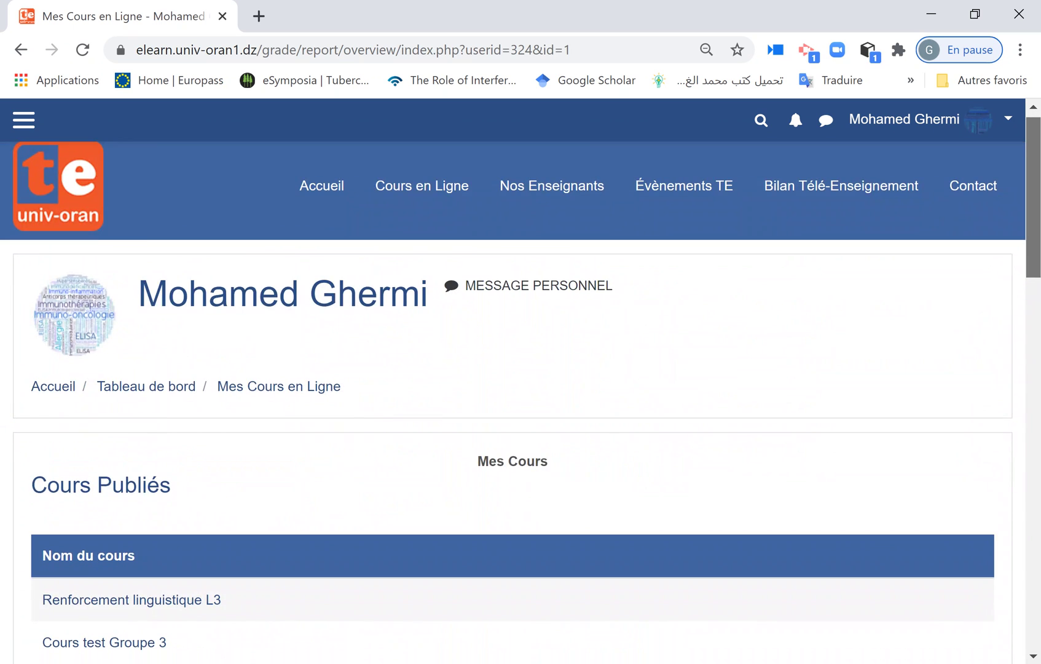
scroll(561, 317, "down", 5)
scroll(944, 450, "down", 9)
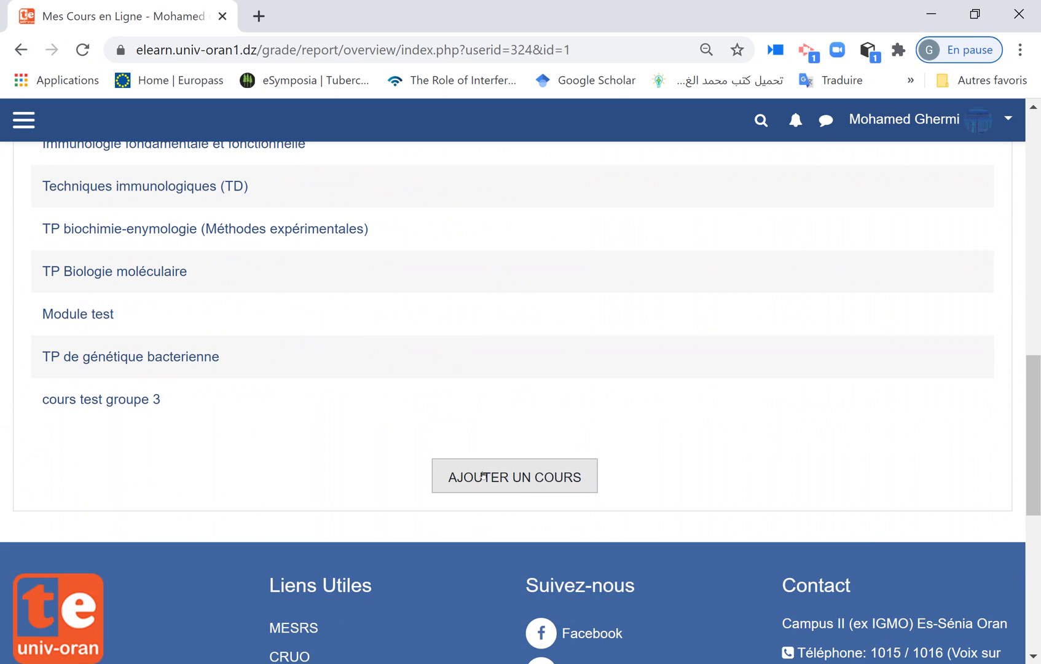
left_click(483, 474)
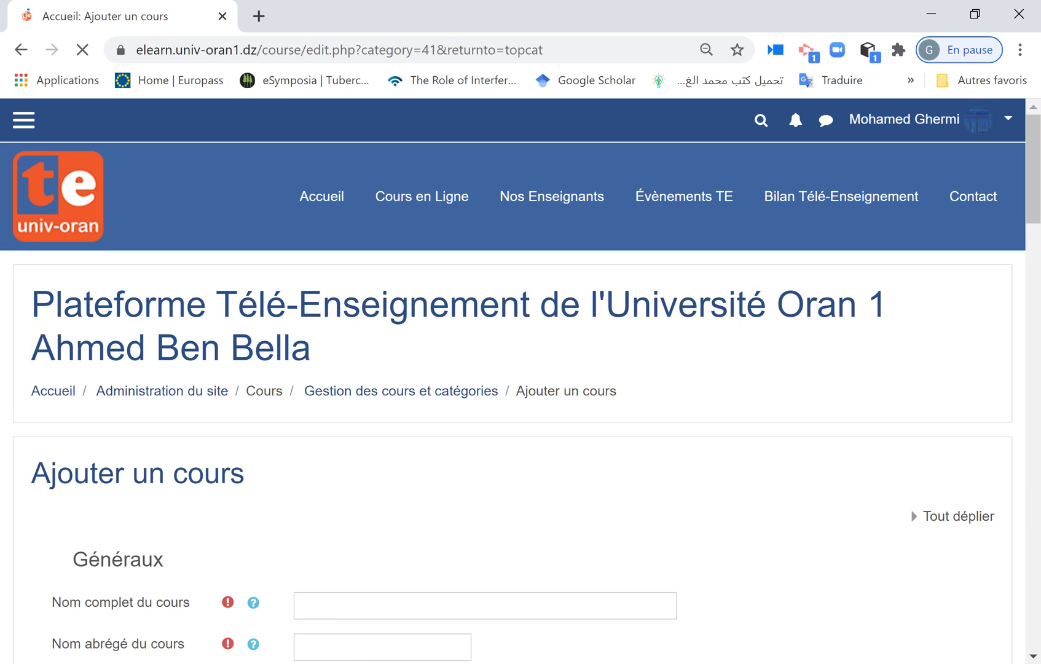
Enter "Module XX" as the course's full name and "mod_xx" as its short name
scroll(521, 399, "down", 4)
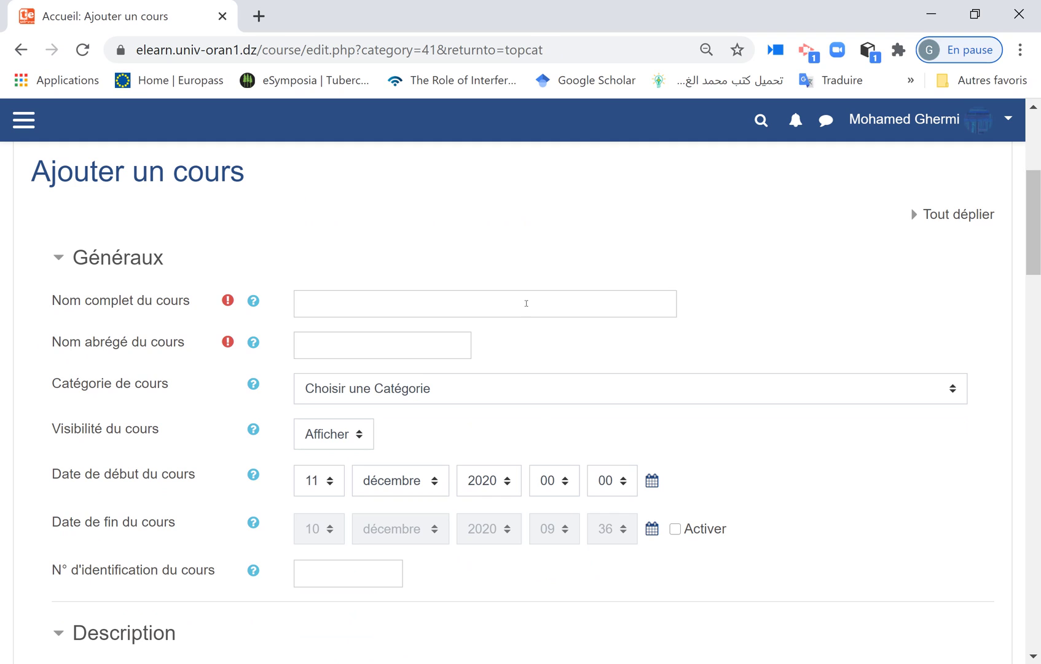
left_click(481, 311)
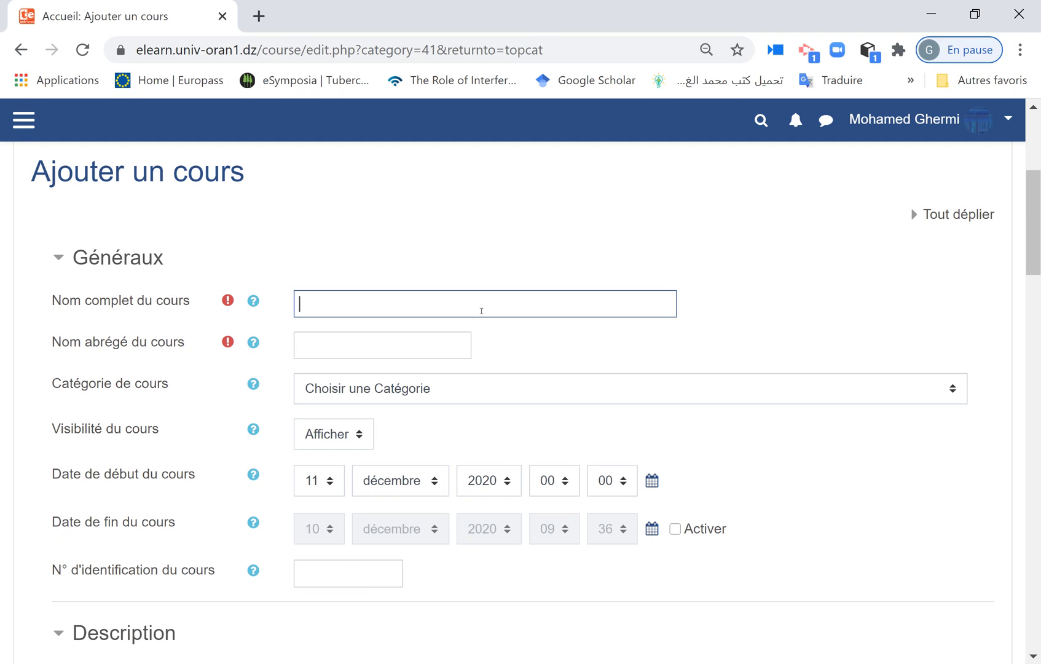
type("Module XX")
left_click(346, 343)
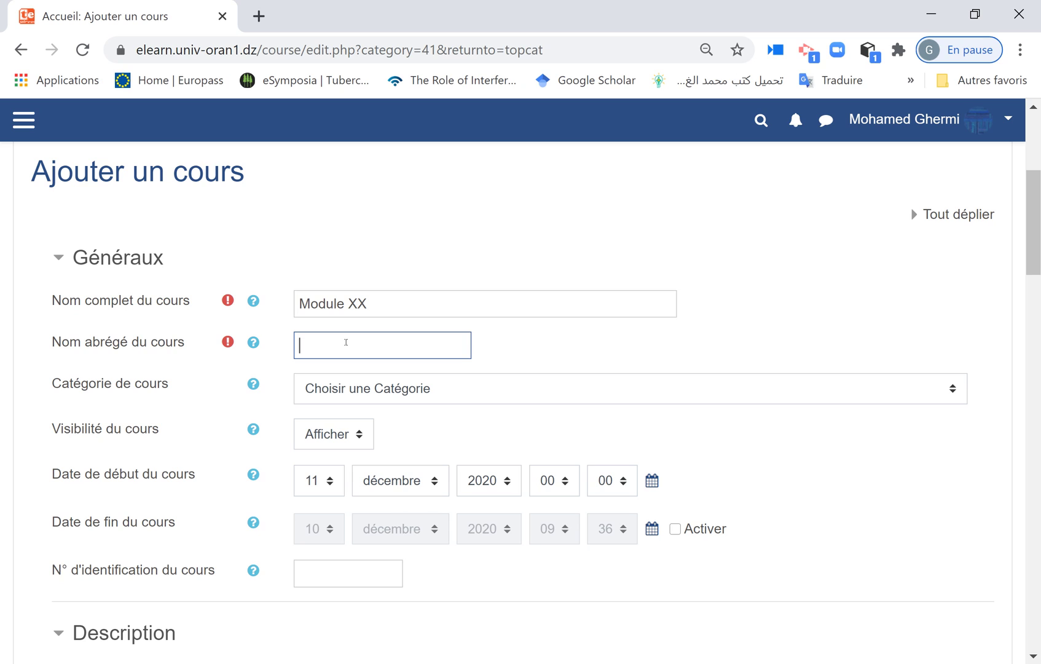
type("mod_xx")
Set the course category to FSNV (Licence) / Licence 2 Biotechnologie and keep the course visibility on Afficher
left_click(450, 392)
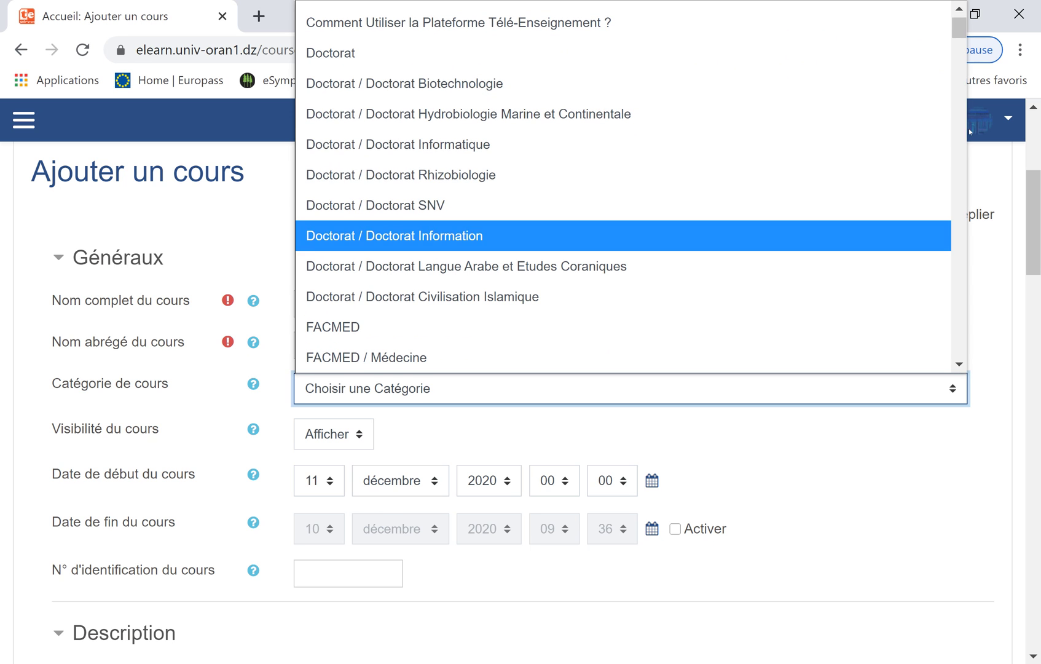
left_click_drag(959, 28, 955, 112)
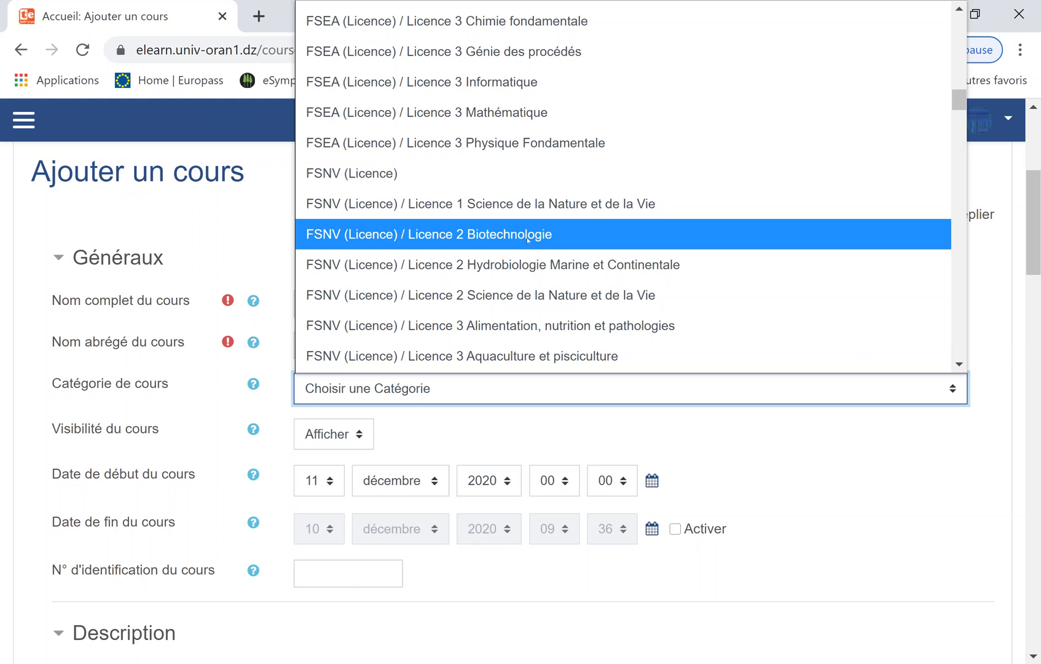
left_click(552, 237)
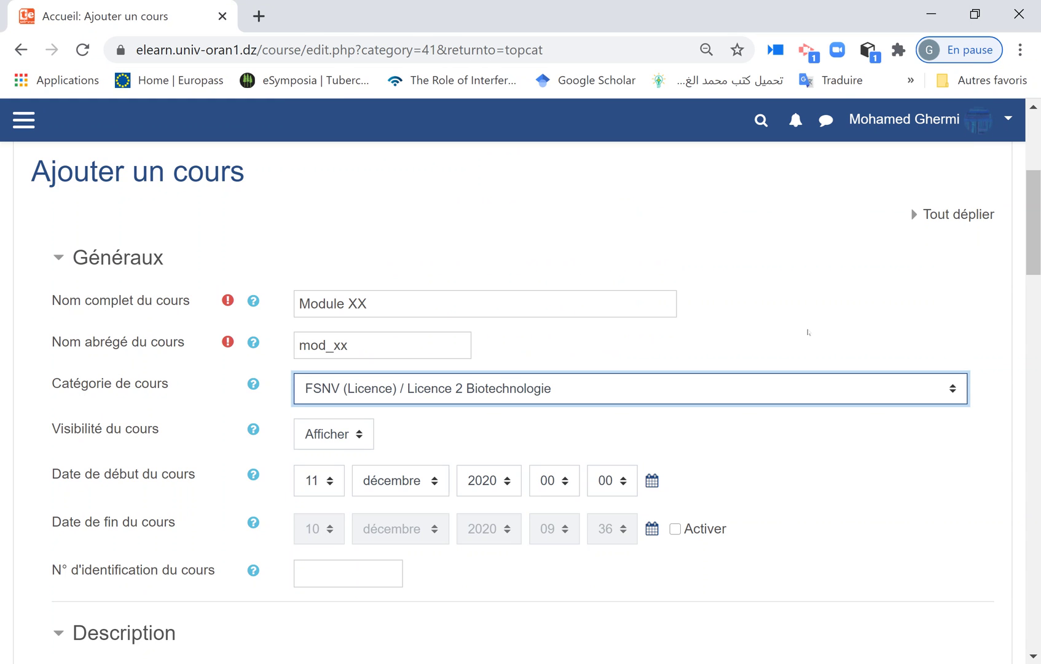
scroll(294, 431, "down", 1)
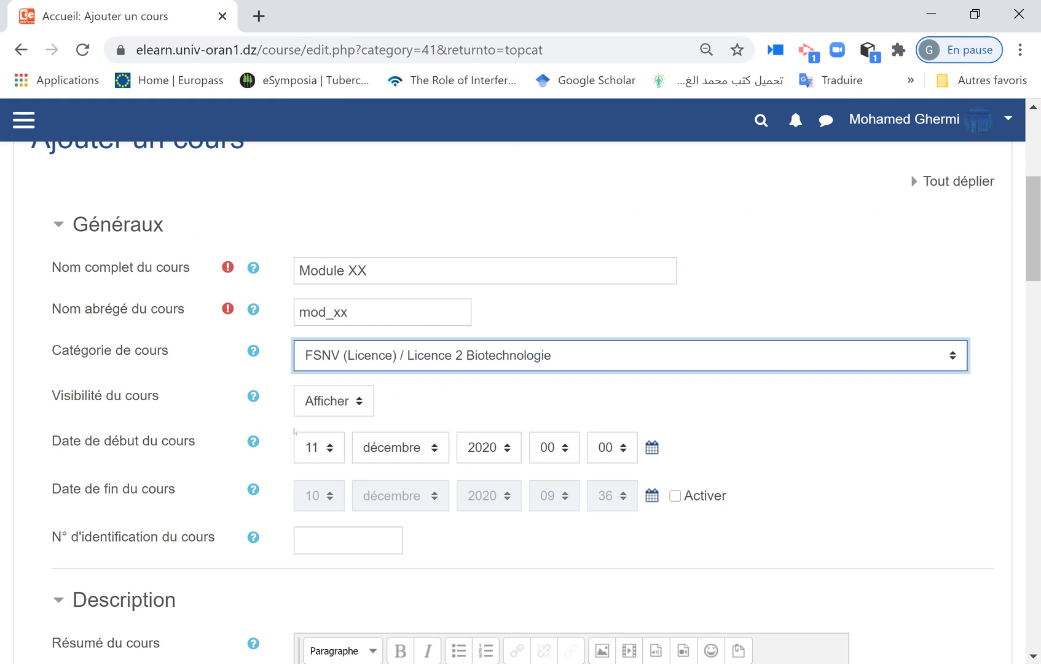
left_click(348, 412)
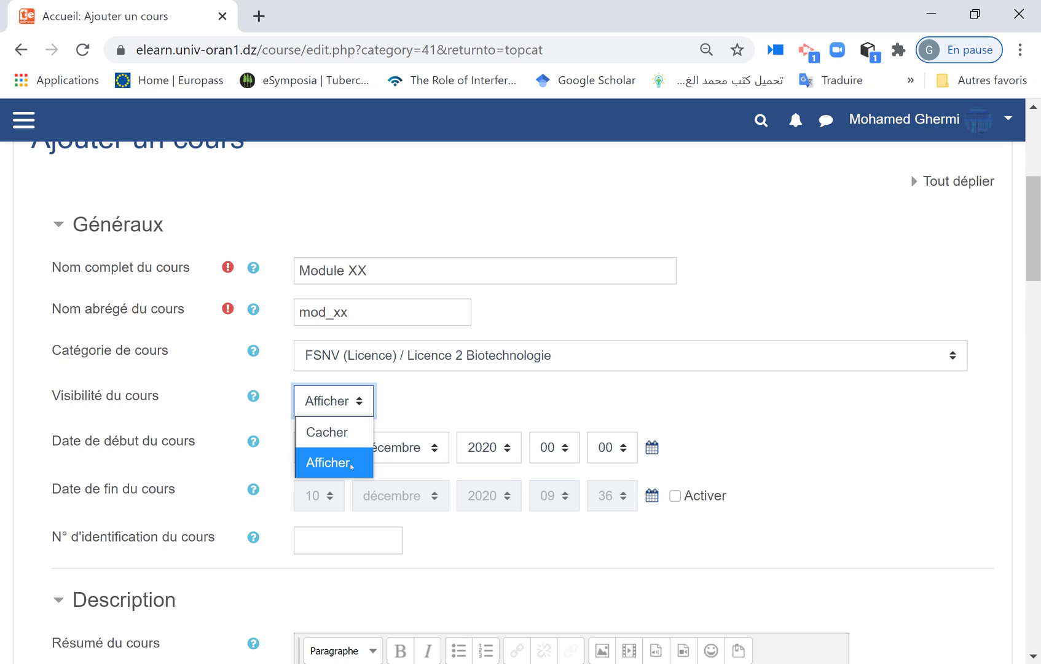
left_click(362, 406)
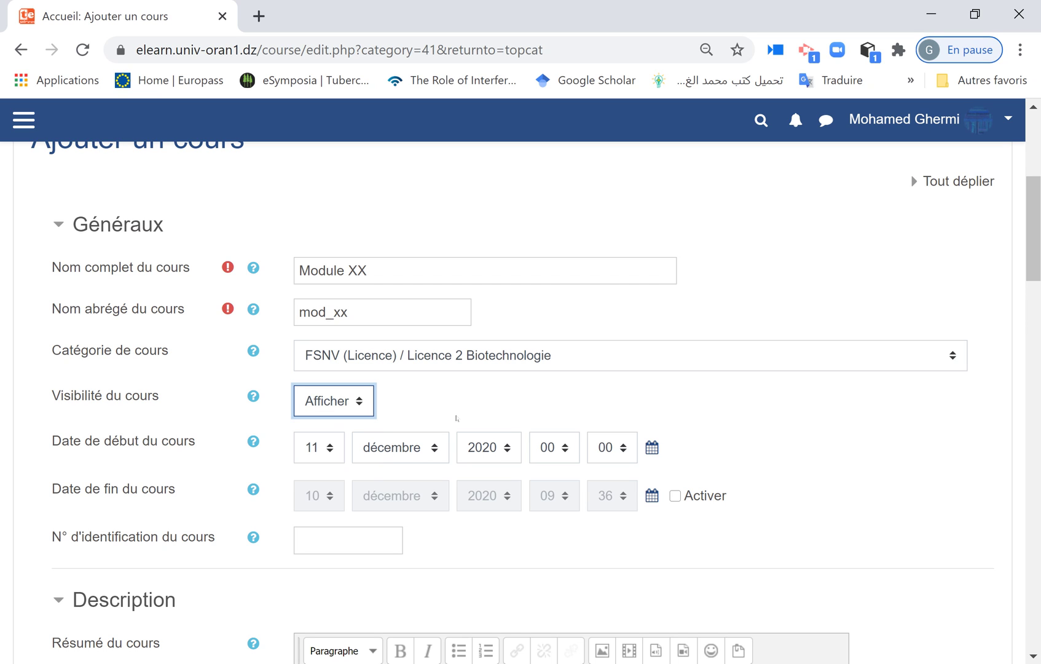
Examine the course summary editor and the file upload options for the course image
scroll(1033, 227, "down", 2)
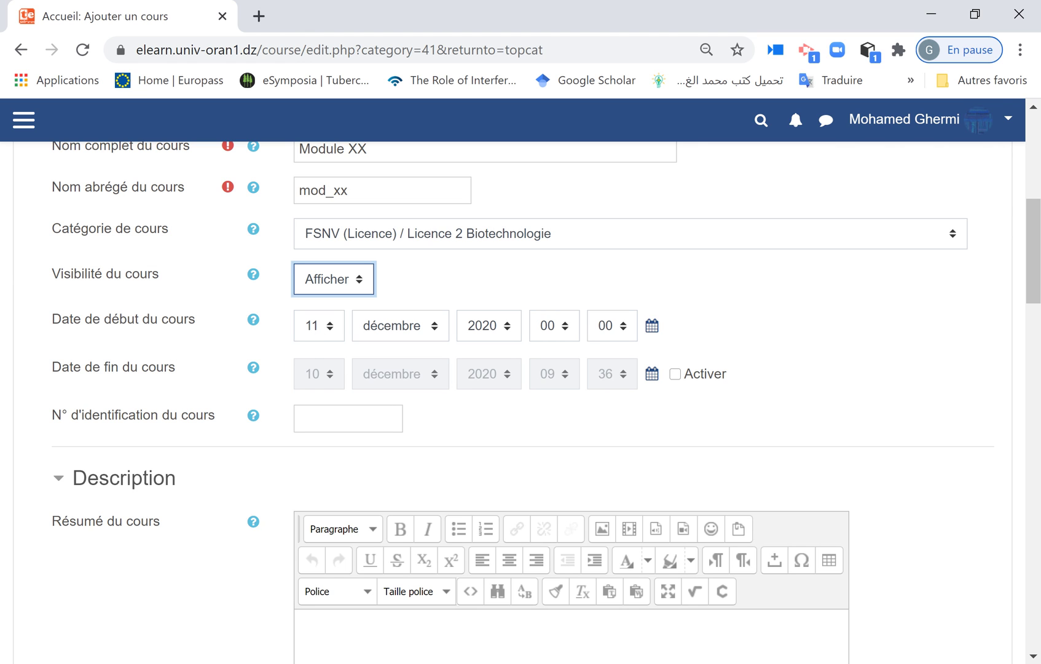
scroll(320, 375, "down", 4)
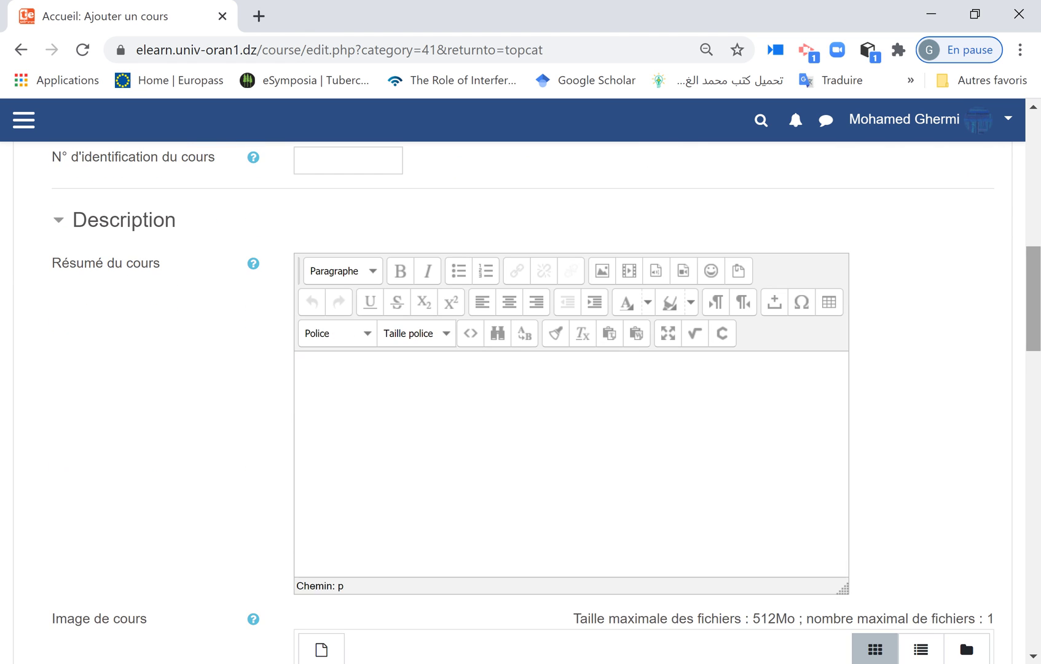
scroll(520, 400, "down", 6)
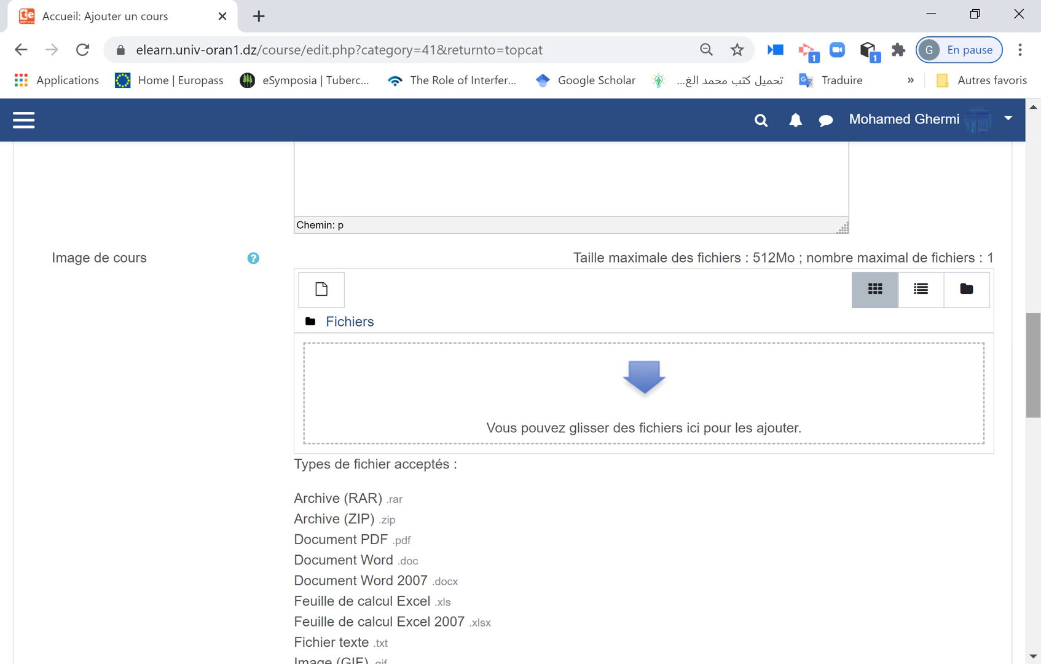
left_click(317, 299)
left_click(316, 298)
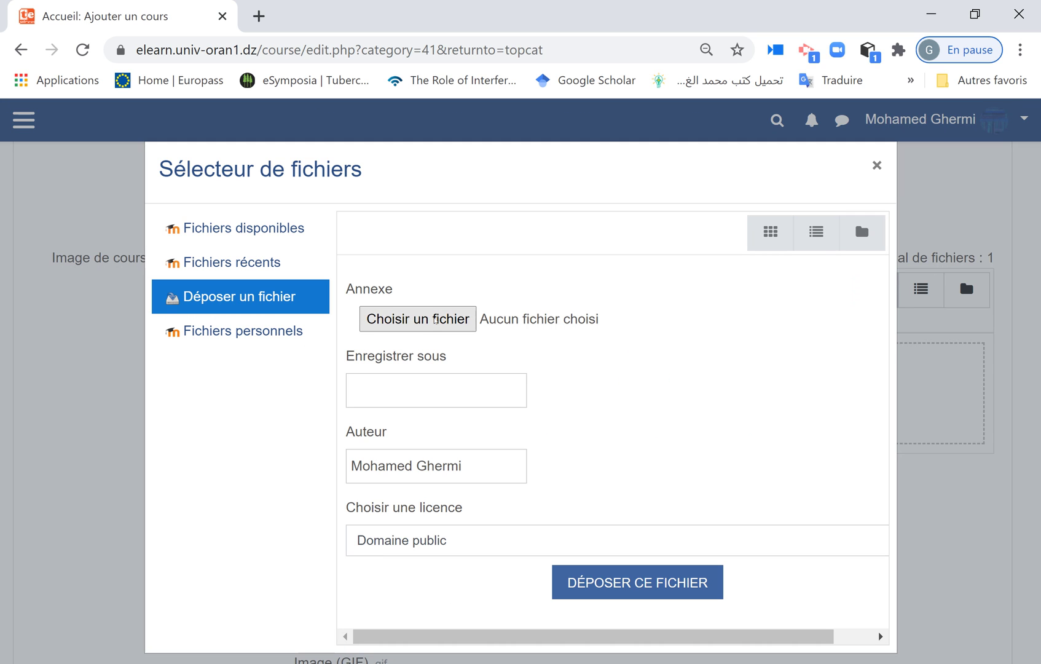
left_click(437, 319)
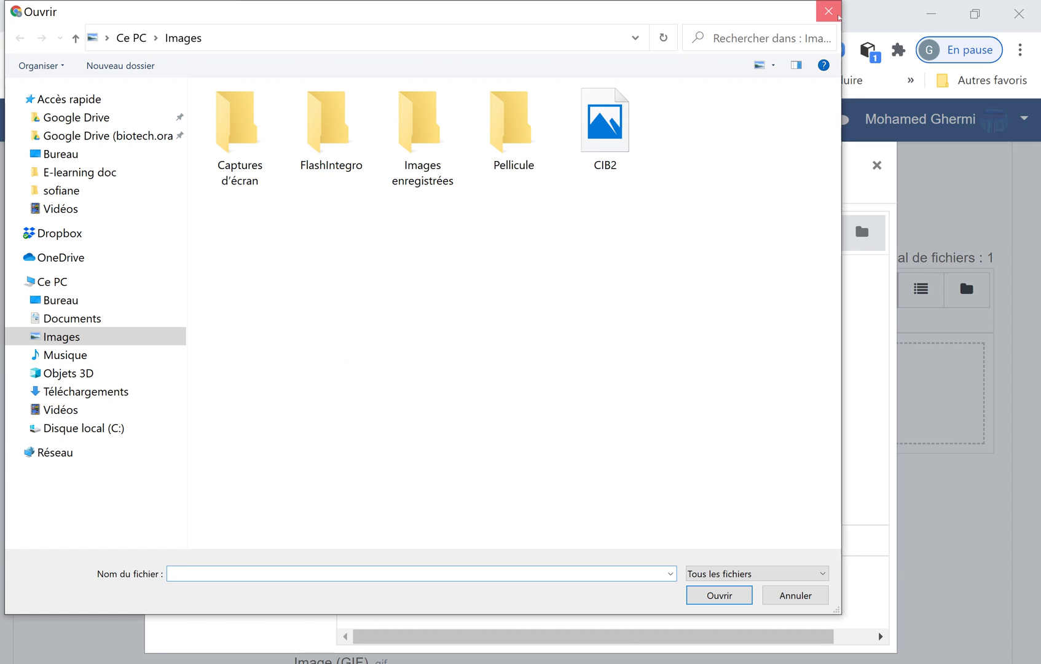
left_click(829, 11)
left_click(878, 166)
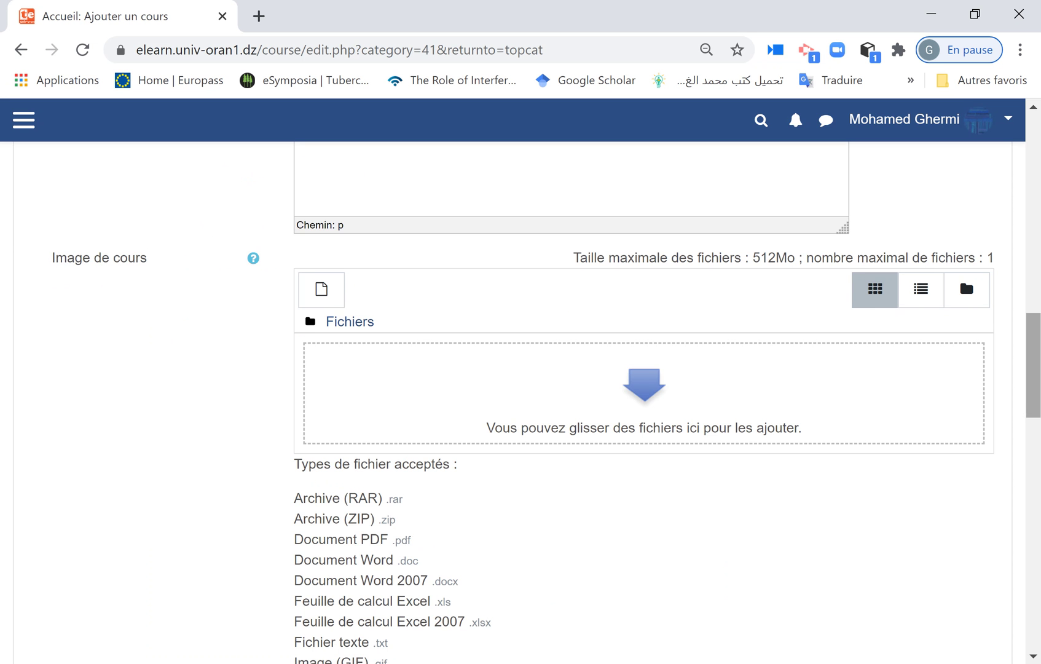
Expand the Format de cours section and review the choices for format and number of sections
scroll(521, 382, "down", 4)
scroll(224, 274, "down", 4)
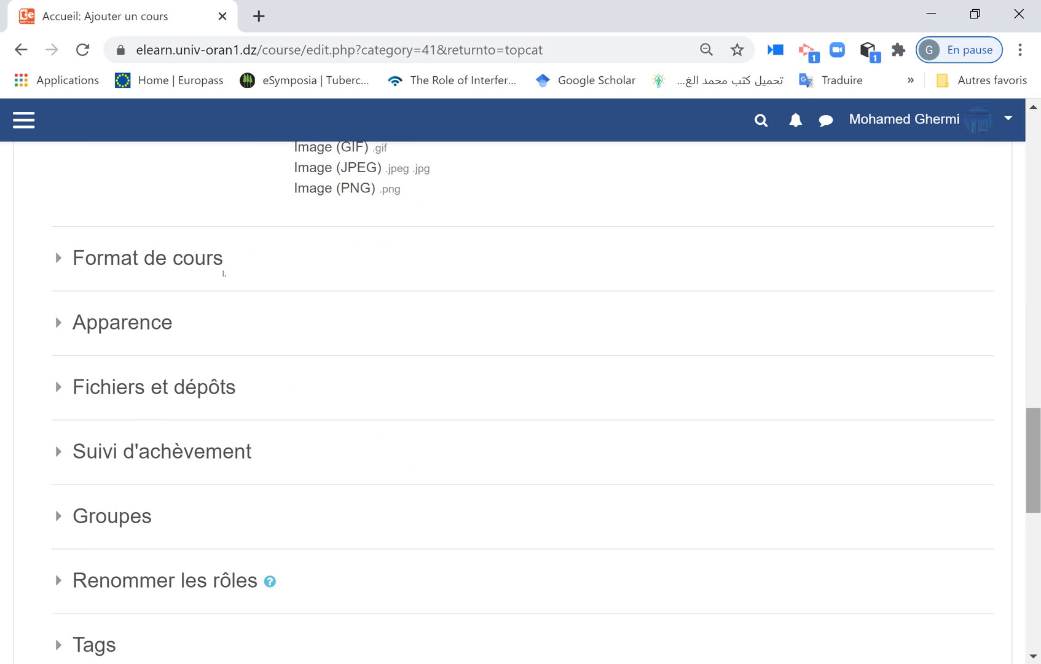
left_click(200, 269)
left_click(399, 311)
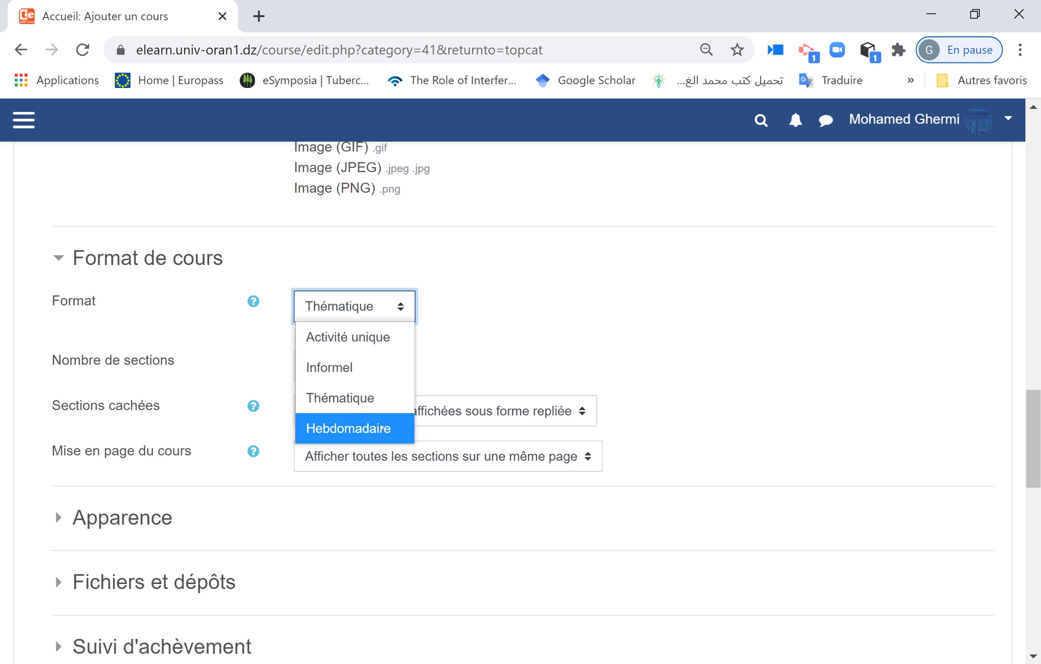
key("Escape")
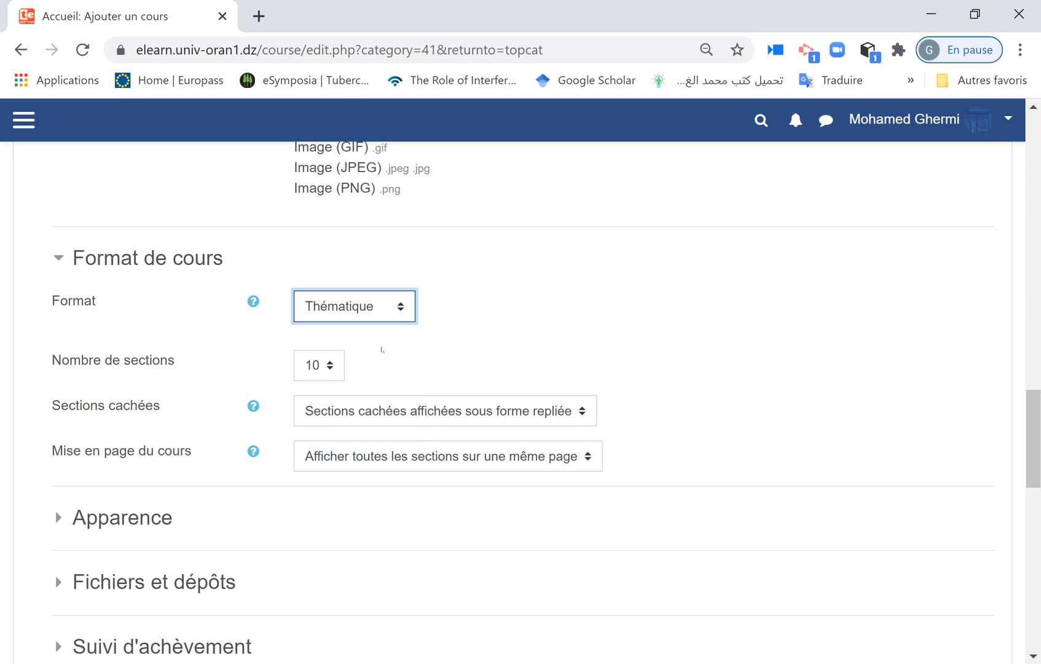
left_click(332, 367)
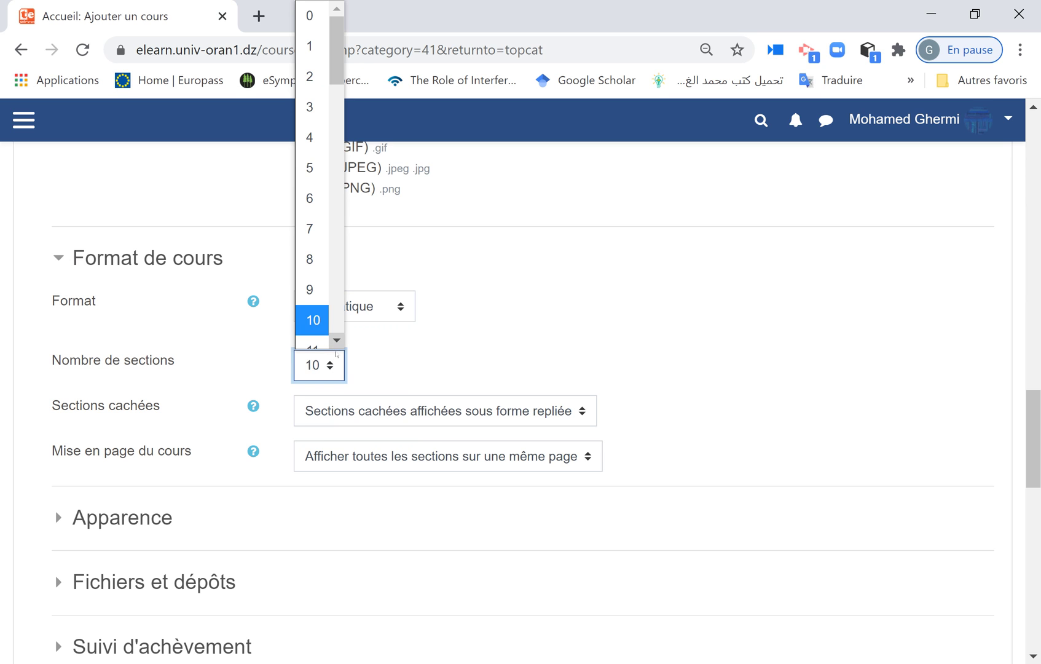
left_click(392, 367)
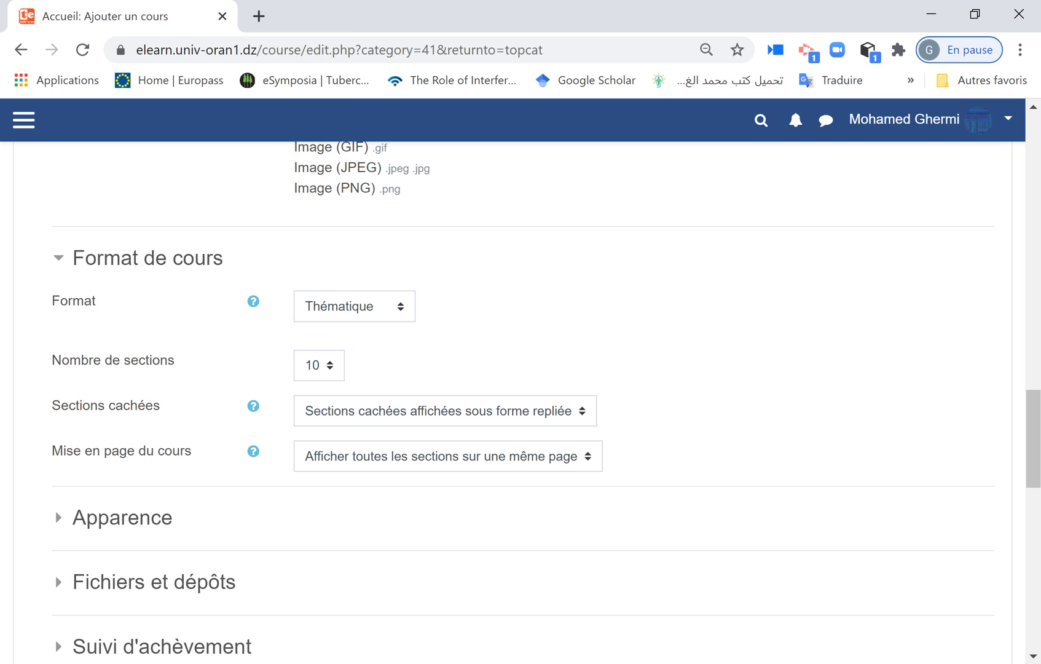
Review the page layout choices for the course's sections
scroll(1033, 439, "down", 1)
scroll(520, 400, "down", 2)
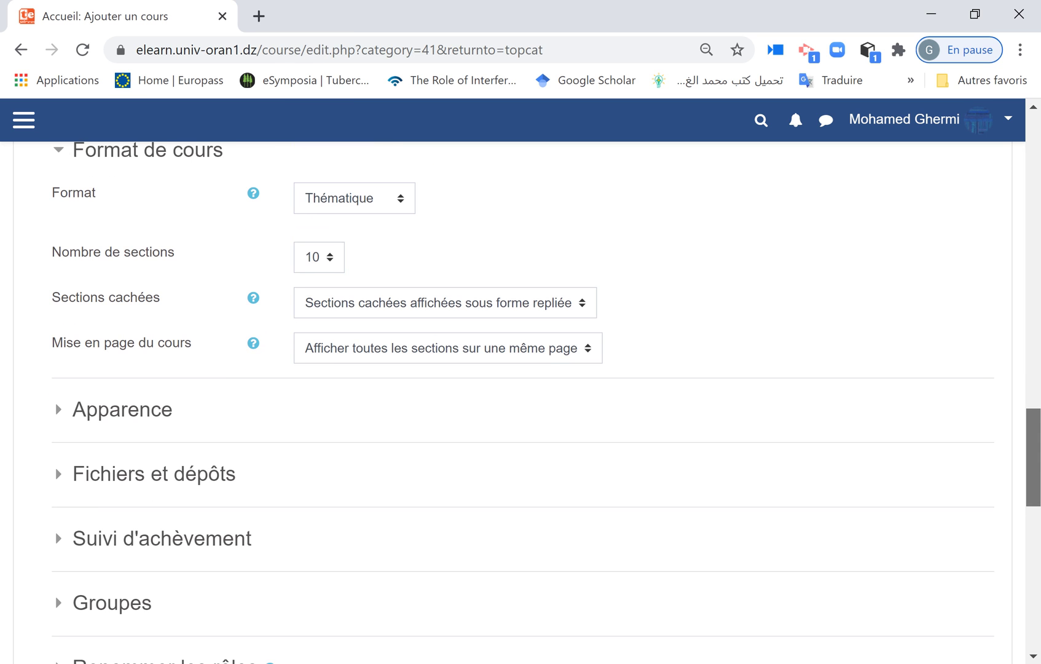
scroll(508, 301, "down", 1)
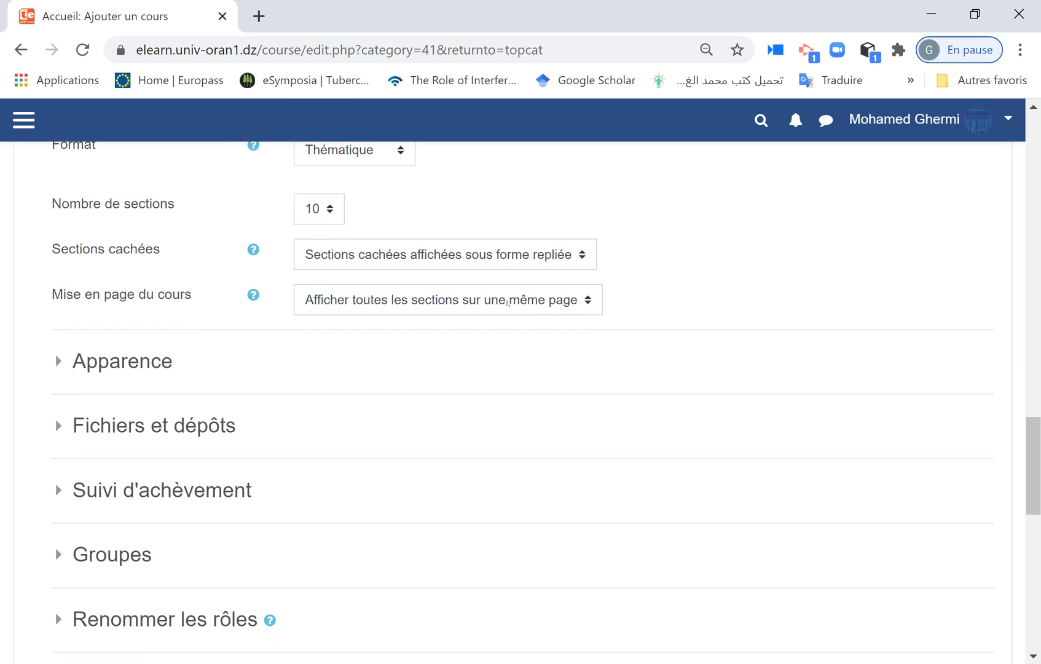
left_click(508, 301)
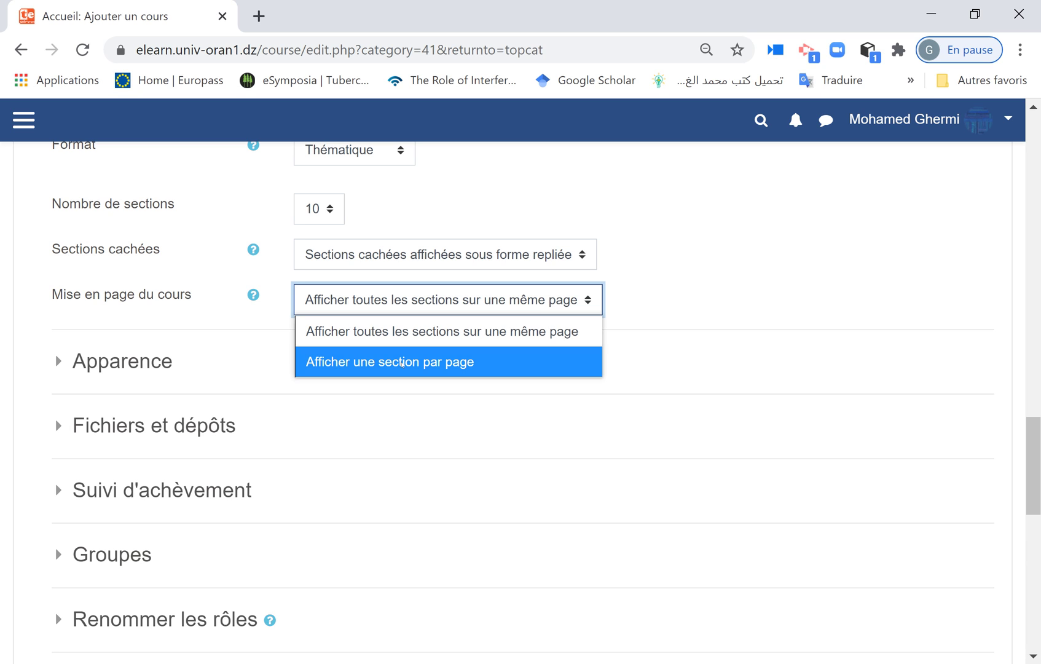
left_click(451, 320)
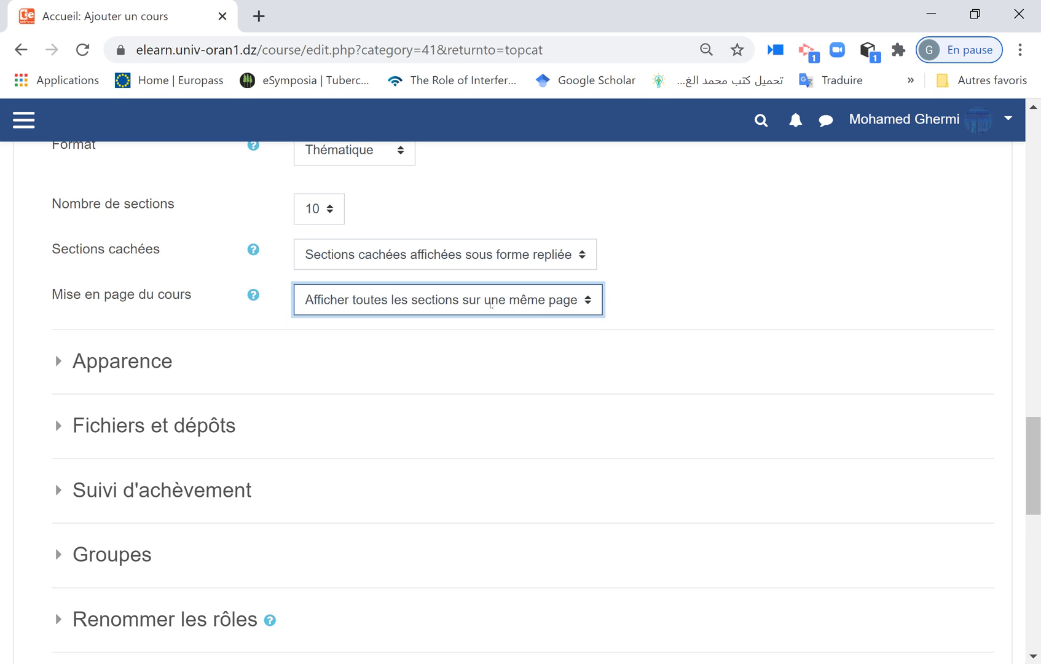
Expand the Apparence section and review its theme, language, announcement, gradebook and activity report settings
left_click(123, 361)
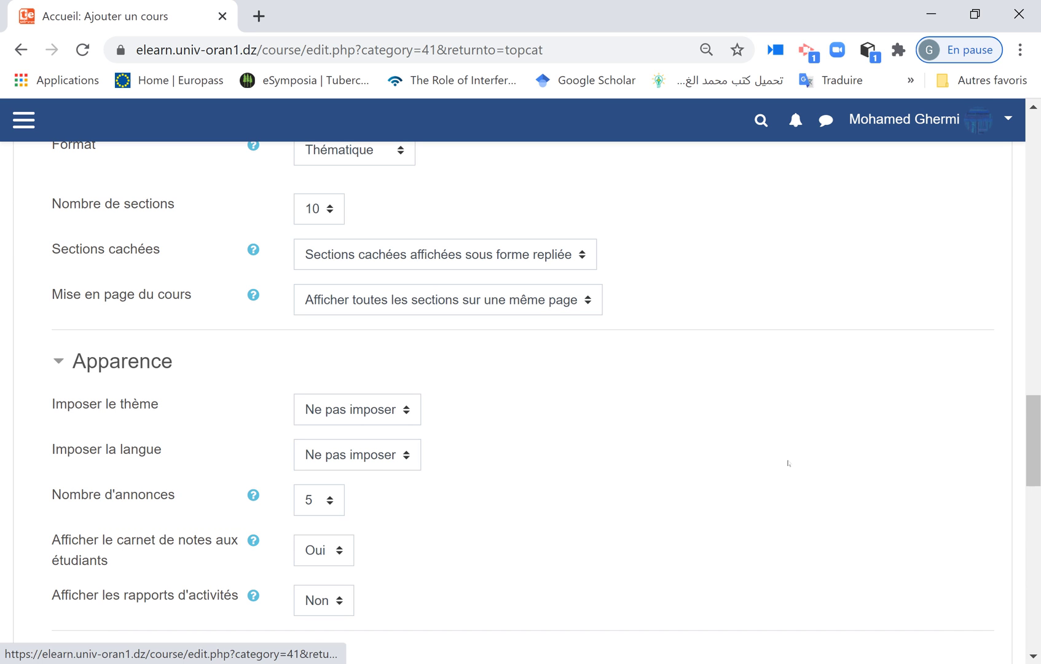
scroll(521, 402, "down", 2)
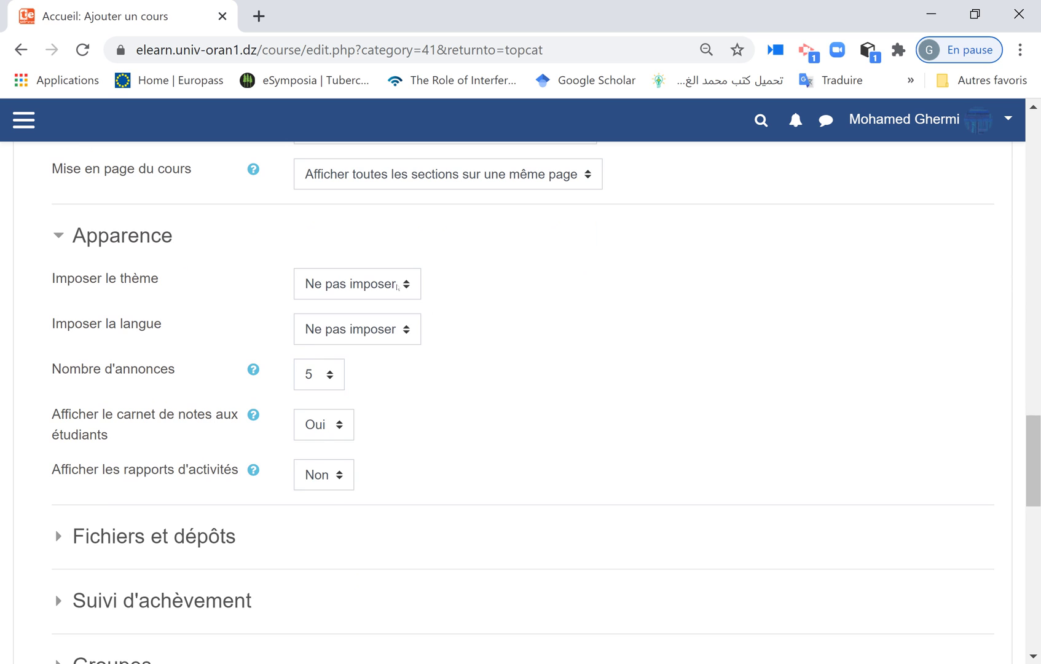
left_click(397, 287)
left_click(398, 287)
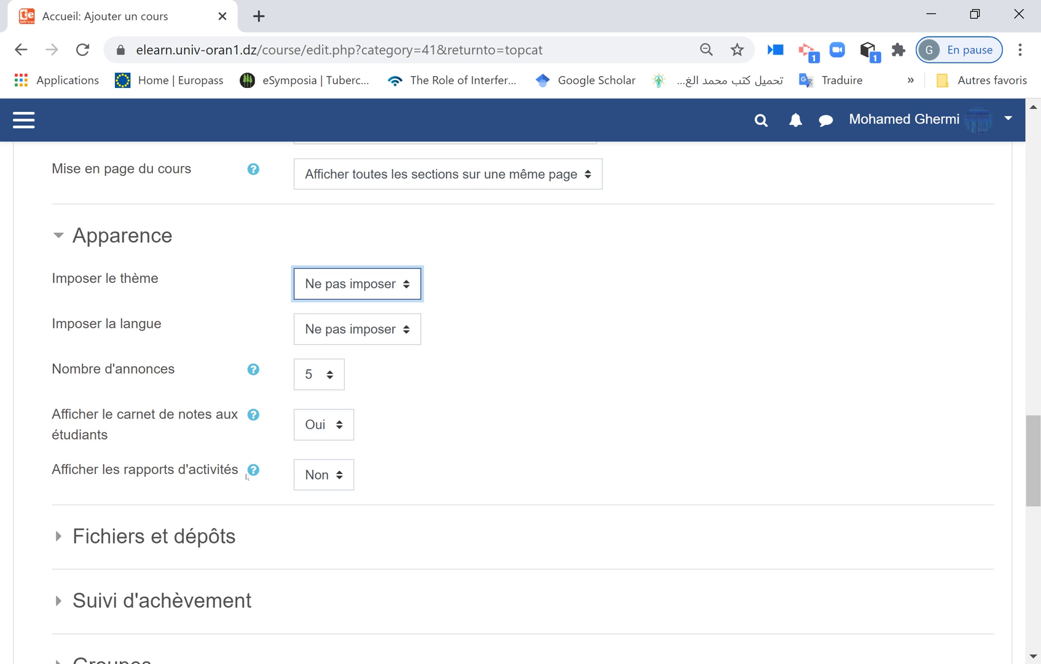
scroll(1021, 471, "down", 4)
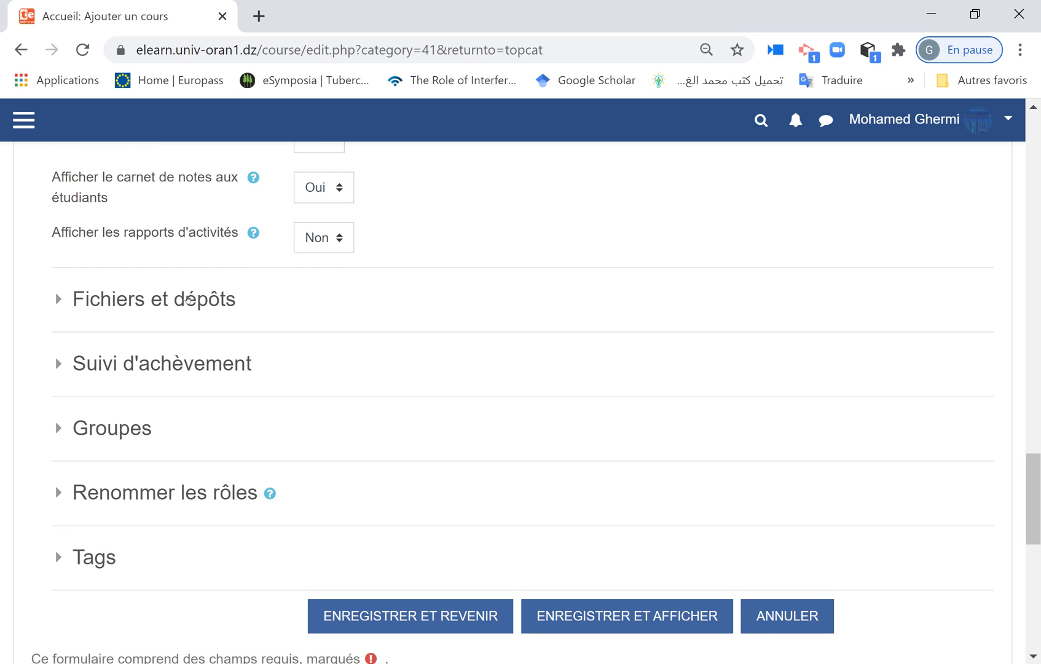
Expand the Fichiers et dépôts and Suivi d'achèvement sections and set activity completion tracking to Oui
left_click(154, 306)
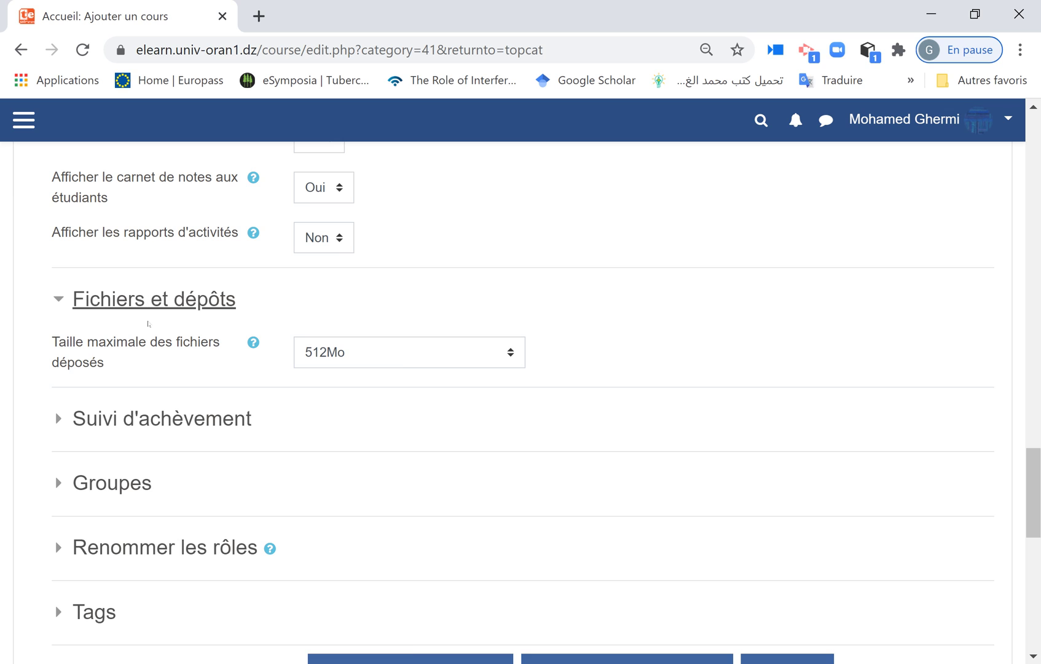
left_click(152, 421)
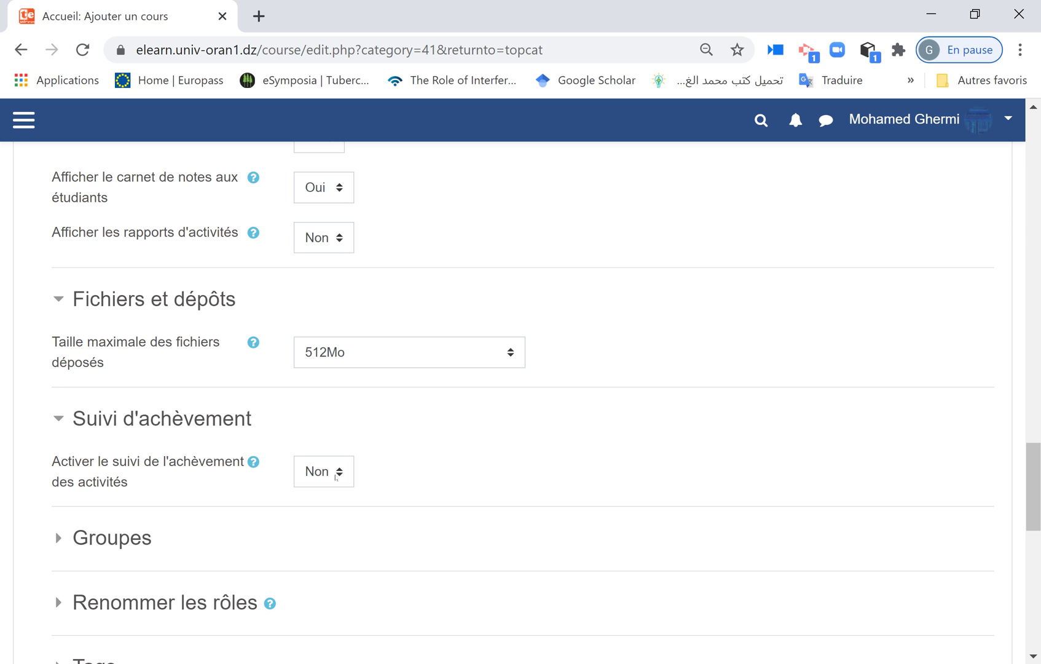
left_click(321, 483)
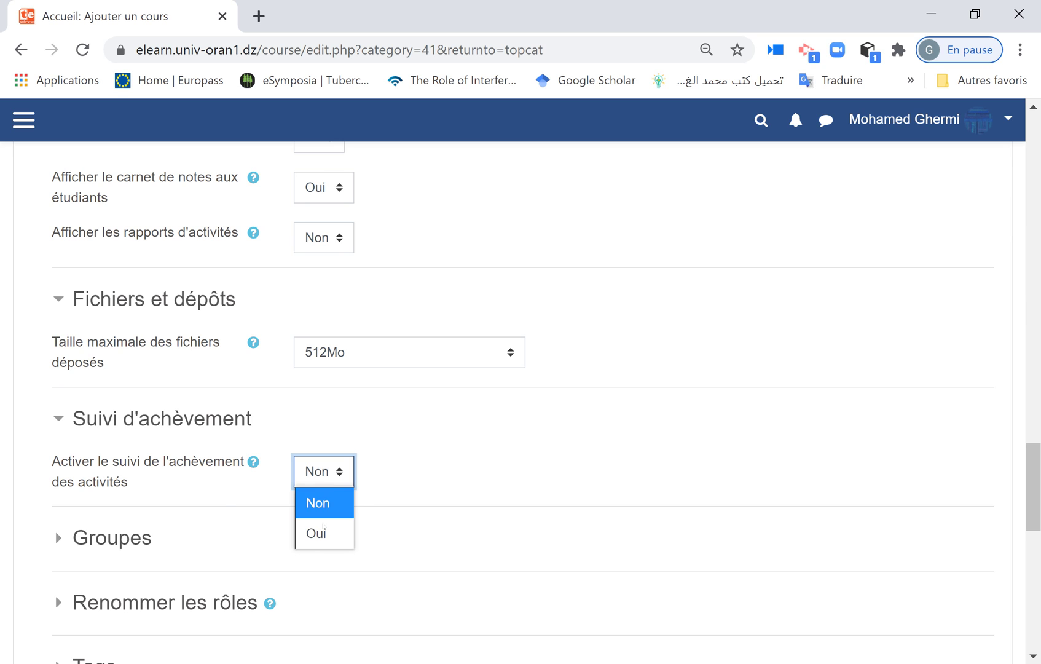
left_click(326, 534)
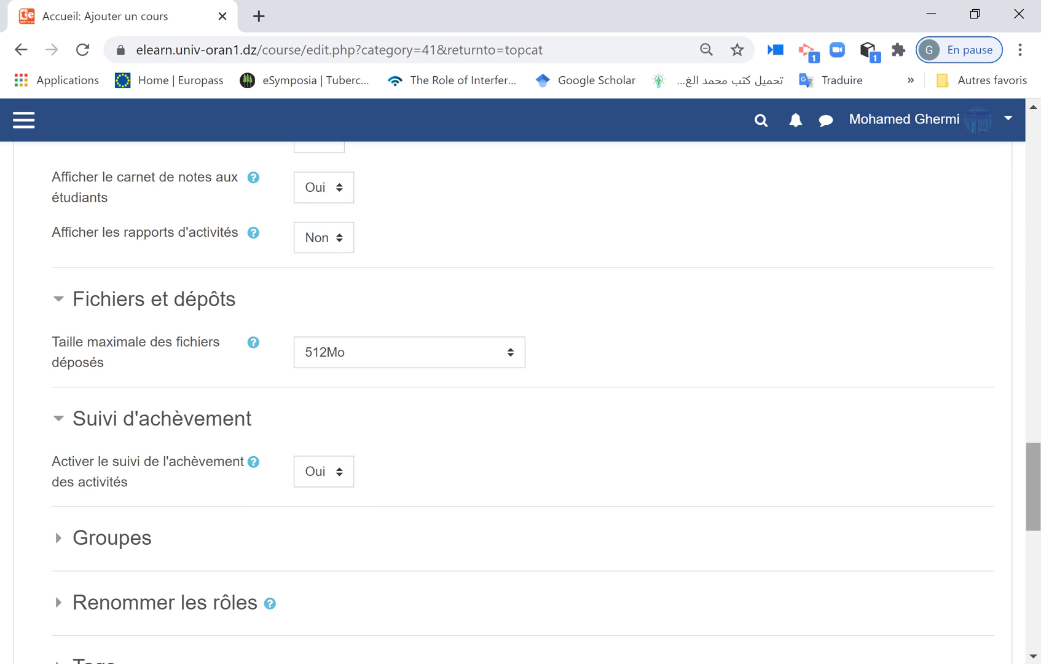
Expand the Groupes section to view its options, and save the new course so that its page is displayed
scroll(432, 462, "down", 3)
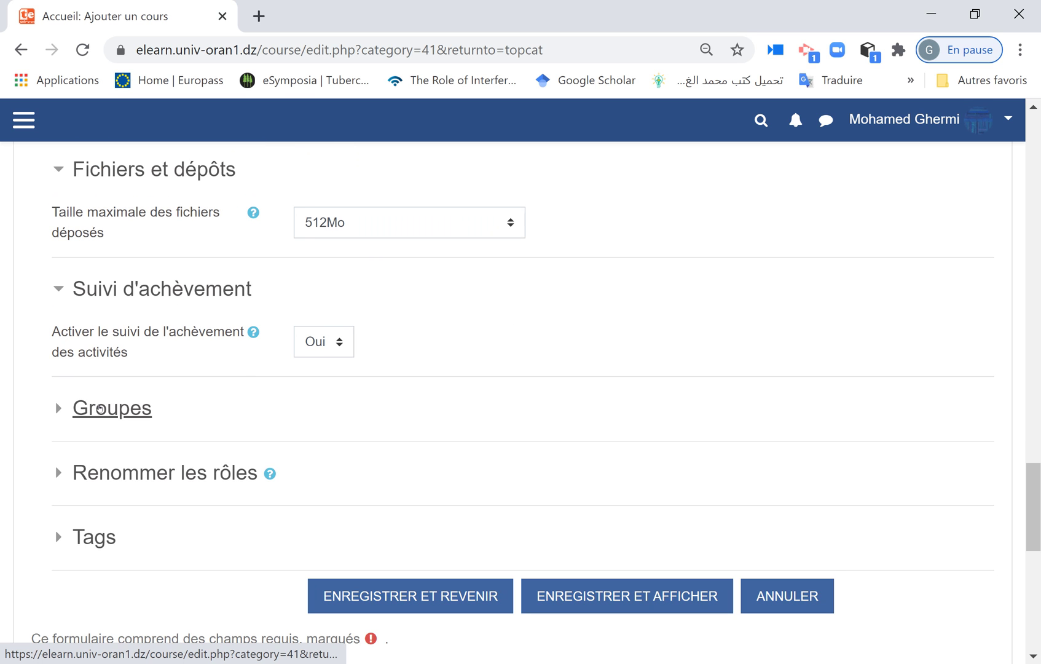
left_click(100, 408)
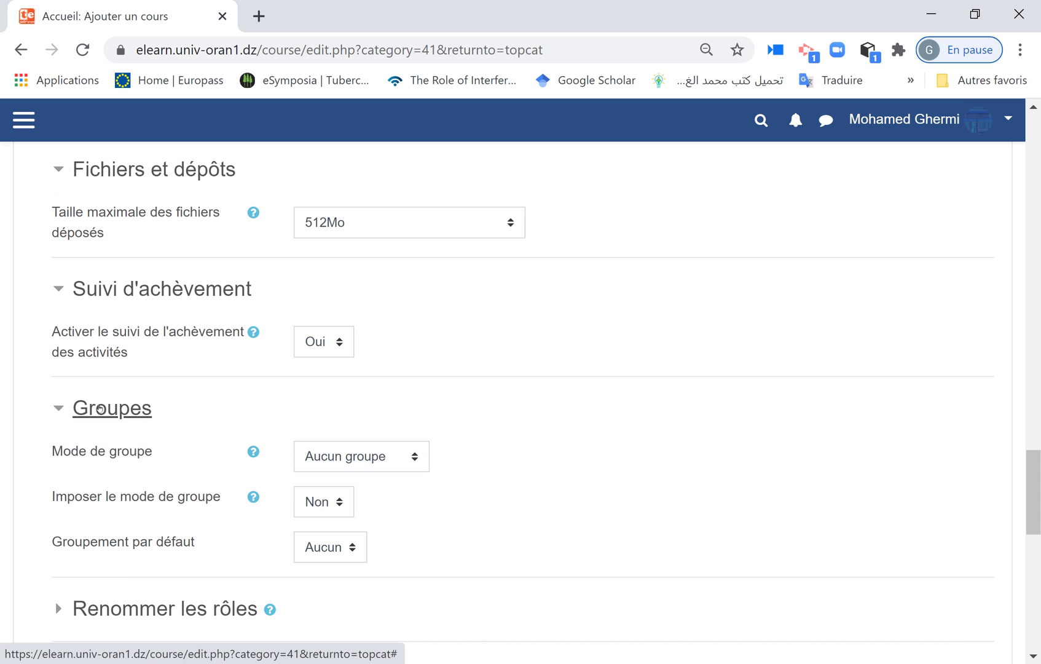
left_click_drag(1034, 492, 1034, 540)
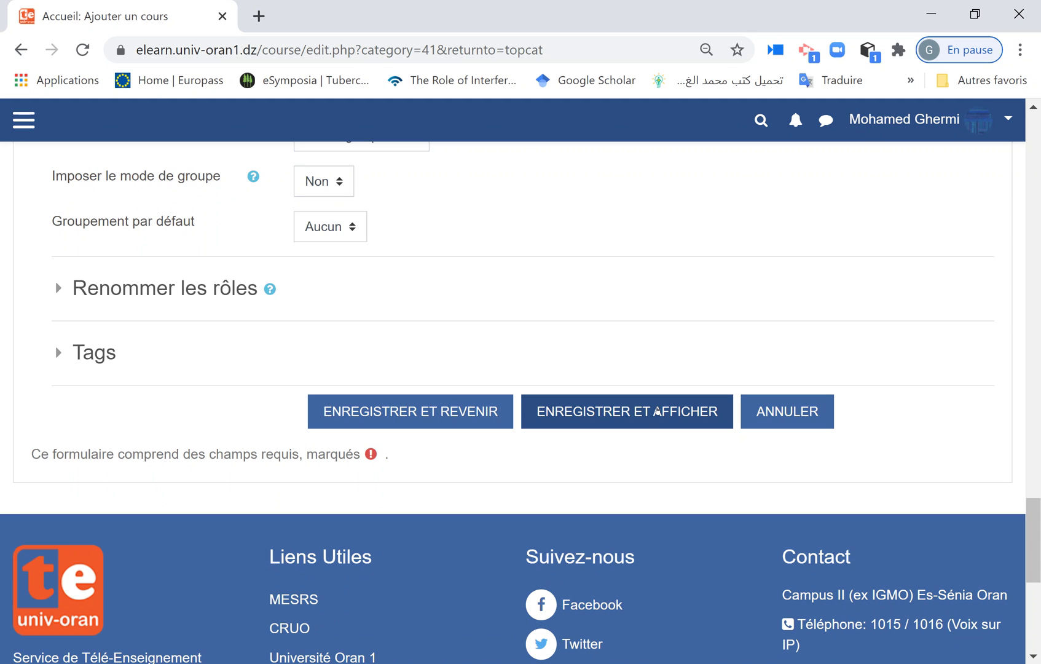
left_click(657, 411)
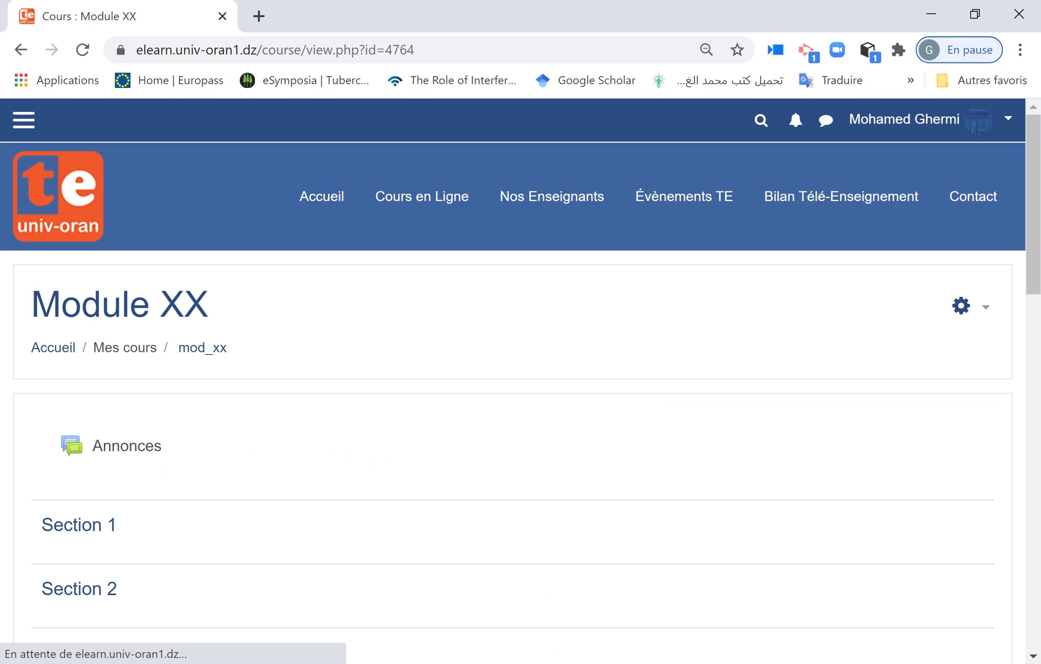
Look over the sections of the Module XX course page and turn on its editing mode
scroll(181, 142, "down", 1)
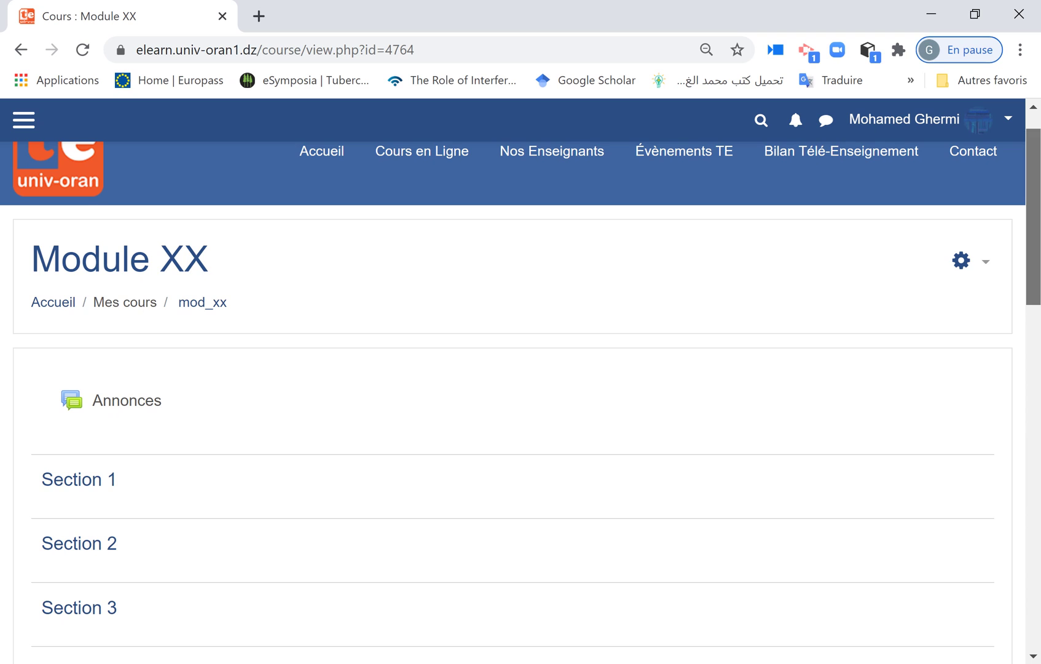
scroll(281, 269, "down", 1)
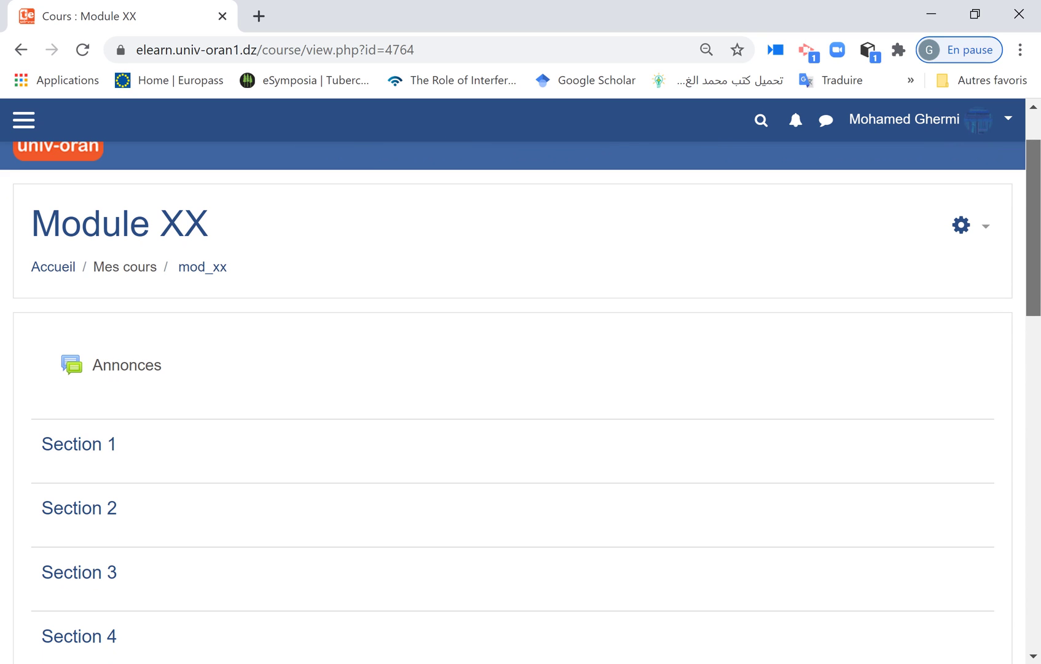
scroll(521, 400, "down", 1)
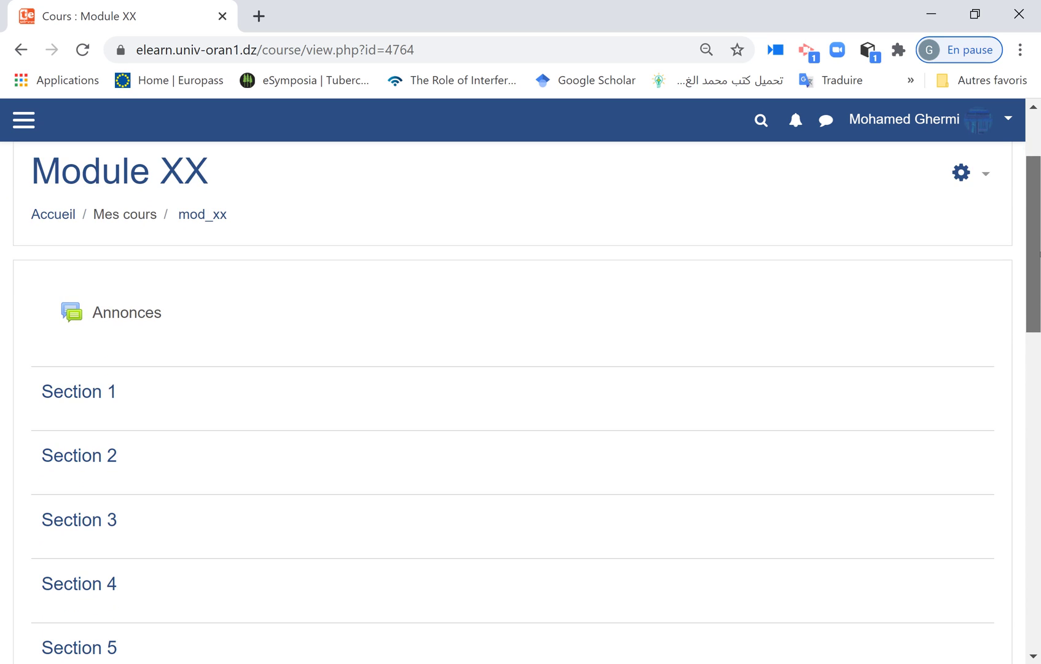
scroll(521, 399, "down", 3)
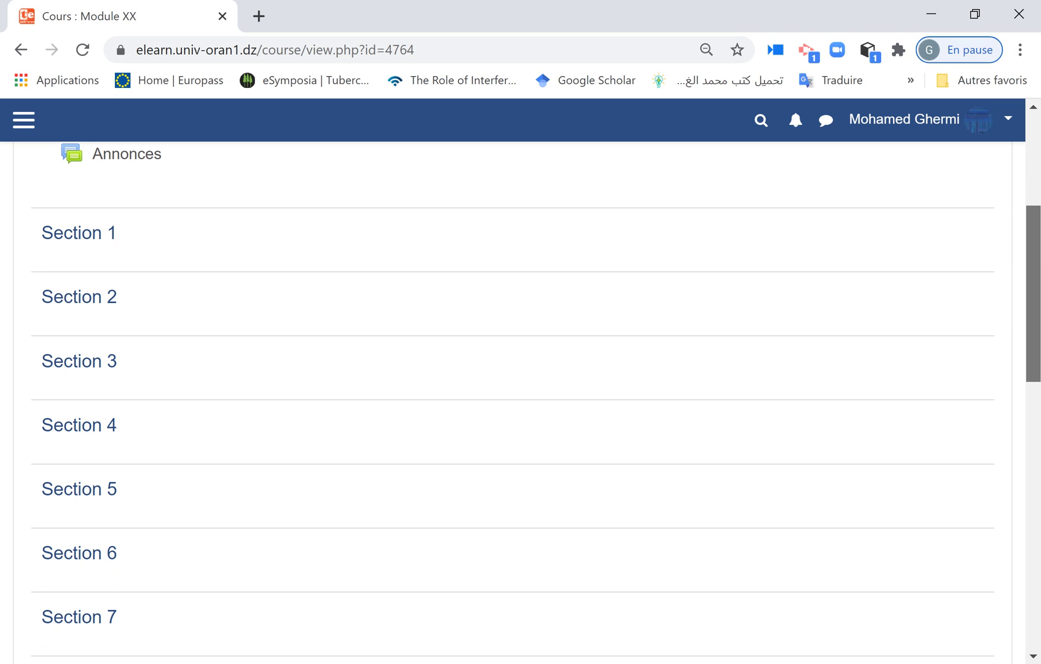
left_click_drag(1037, 288, 1037, 201)
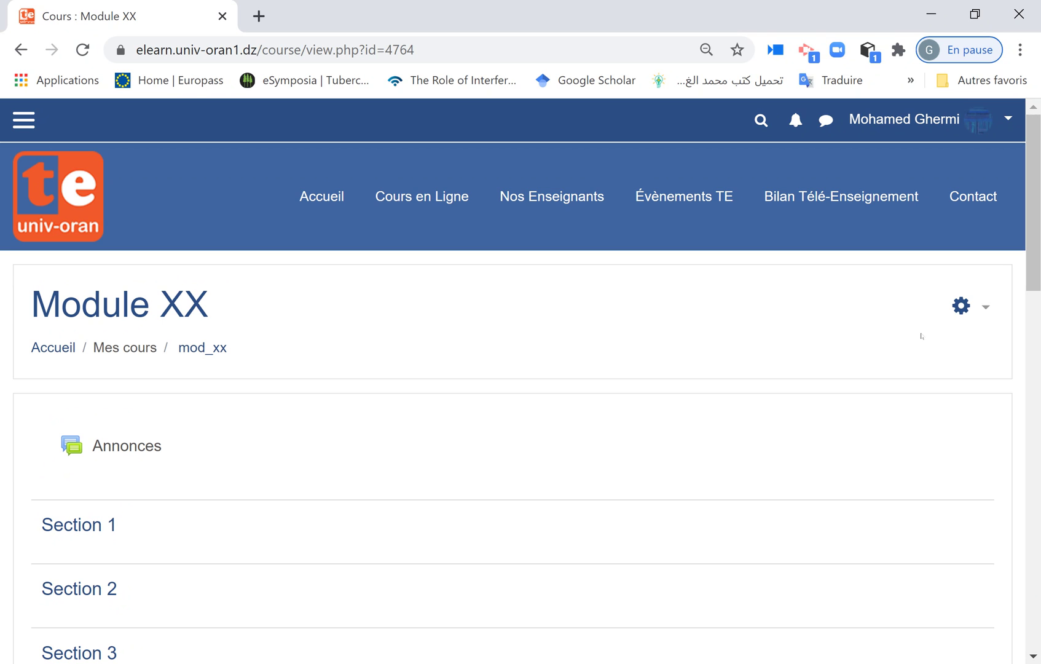
left_click(986, 308)
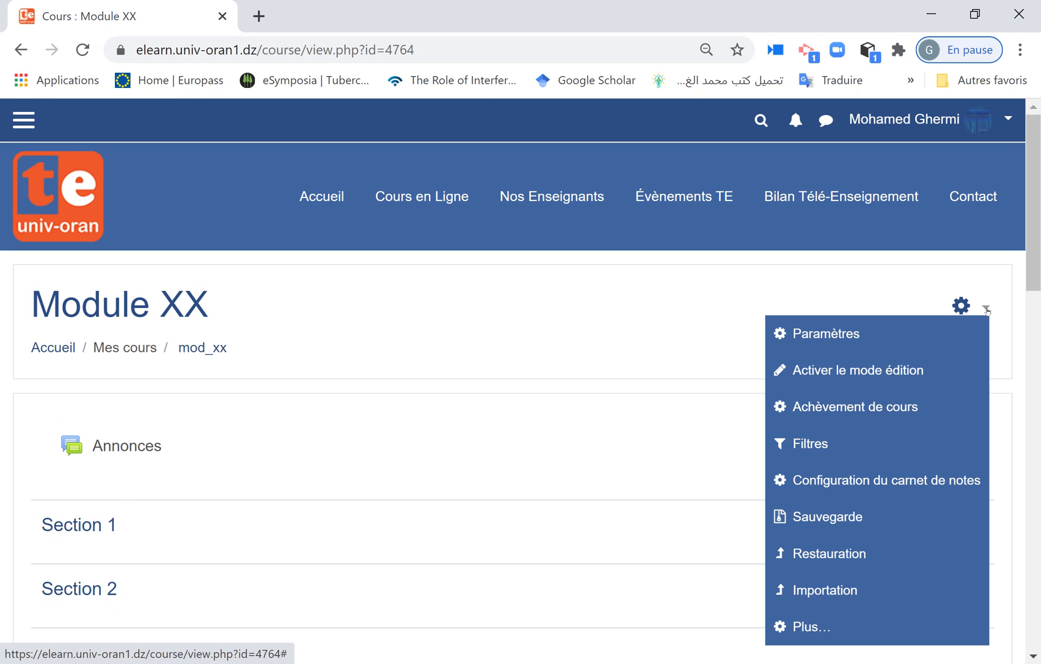
left_click(810, 374)
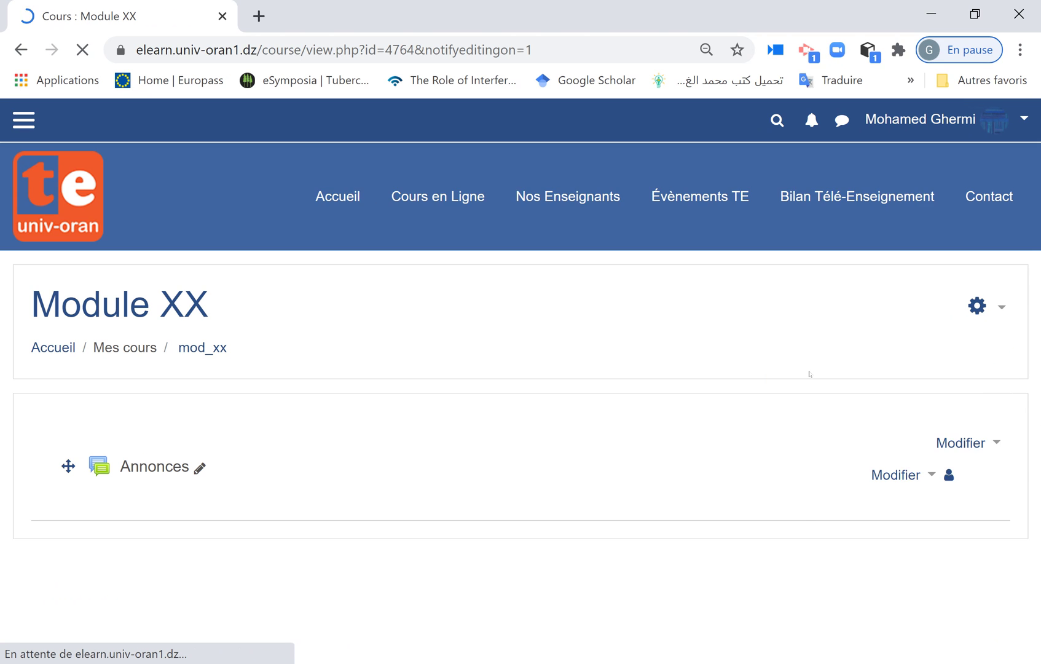
scroll(520, 387, "down", 2)
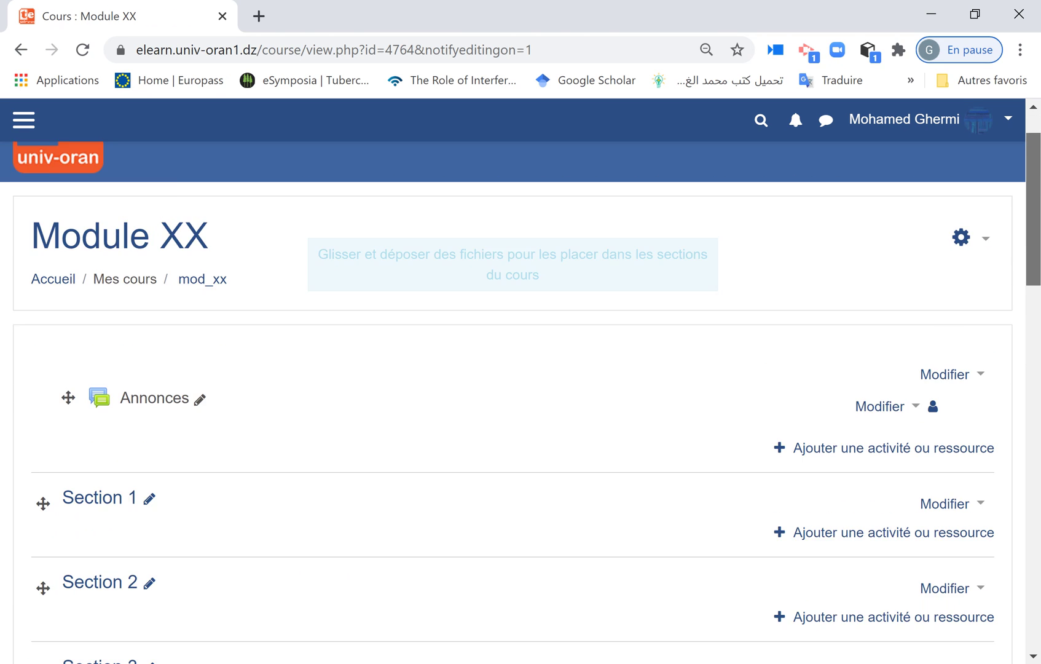
scroll(1006, 248, "down", 2)
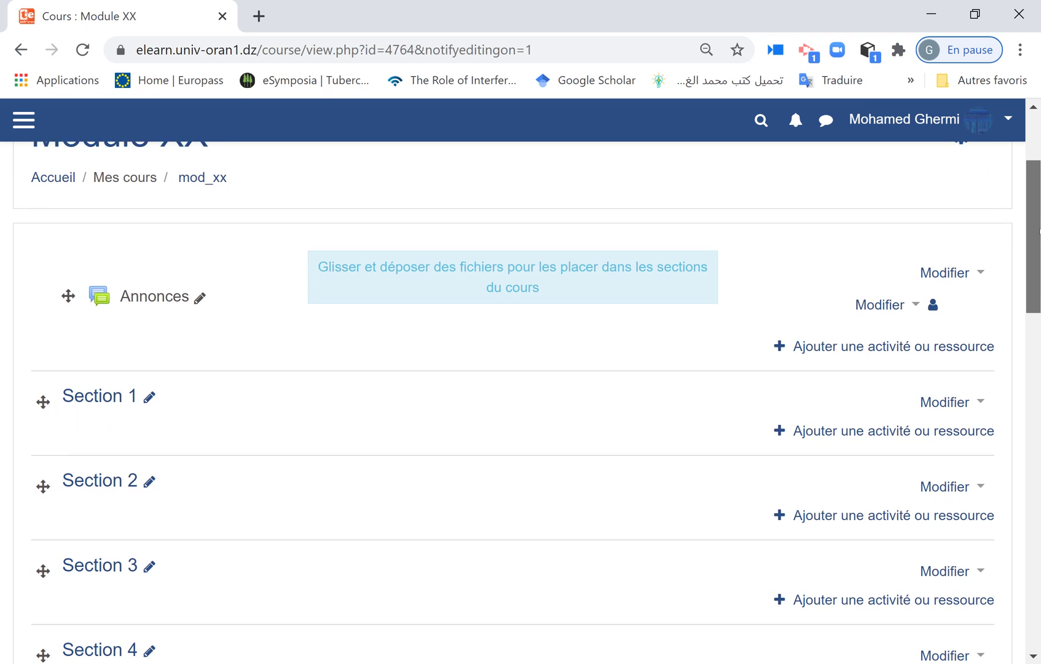